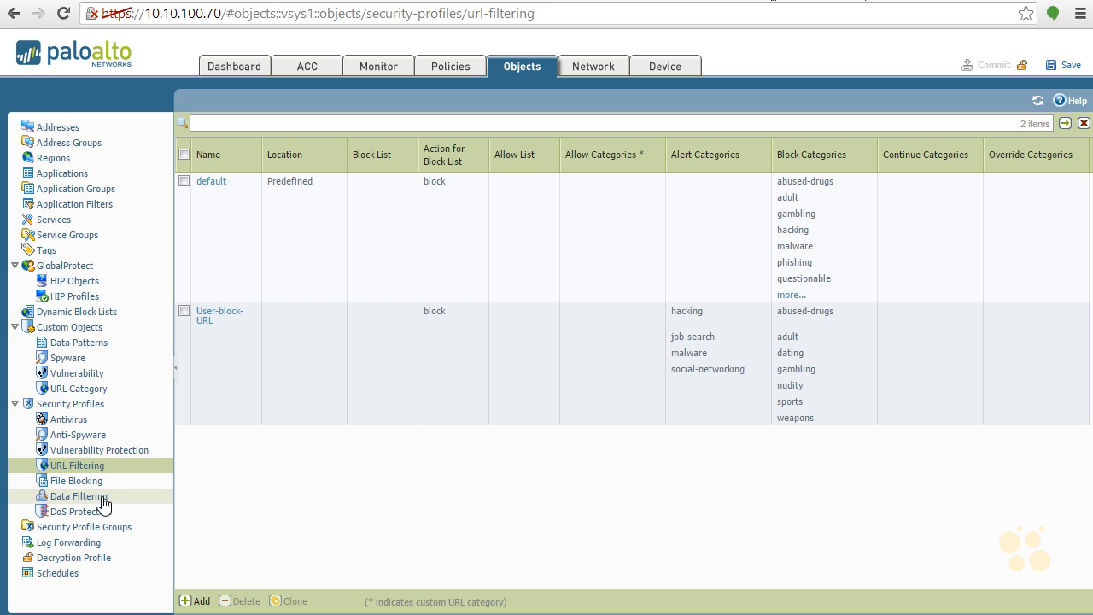
- Create a new file blocking security profile named "User File Block"
left_click(86, 485)
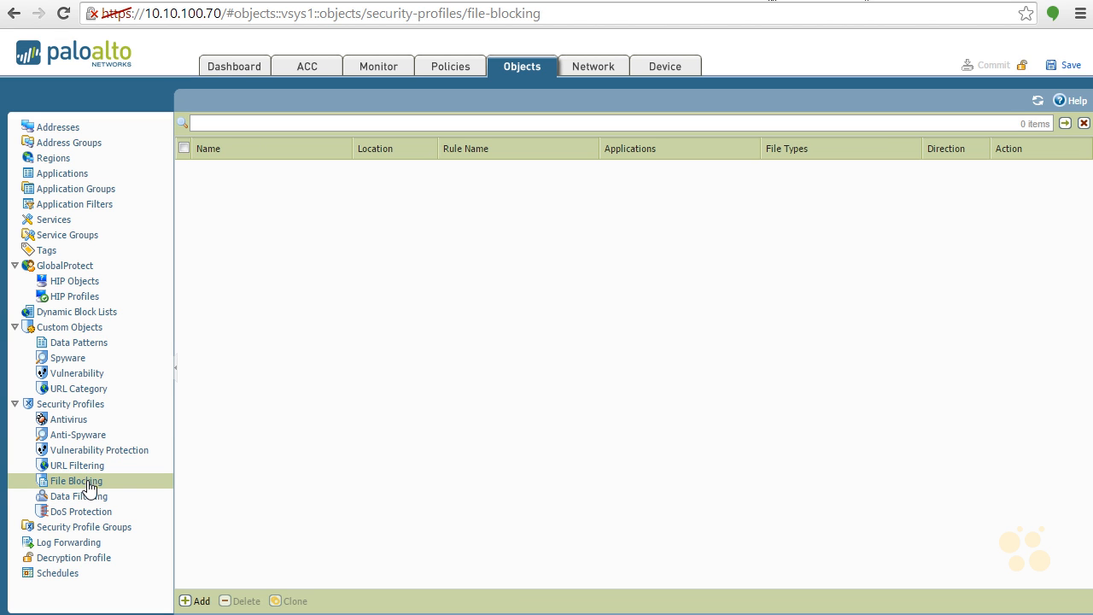
left_click(186, 598)
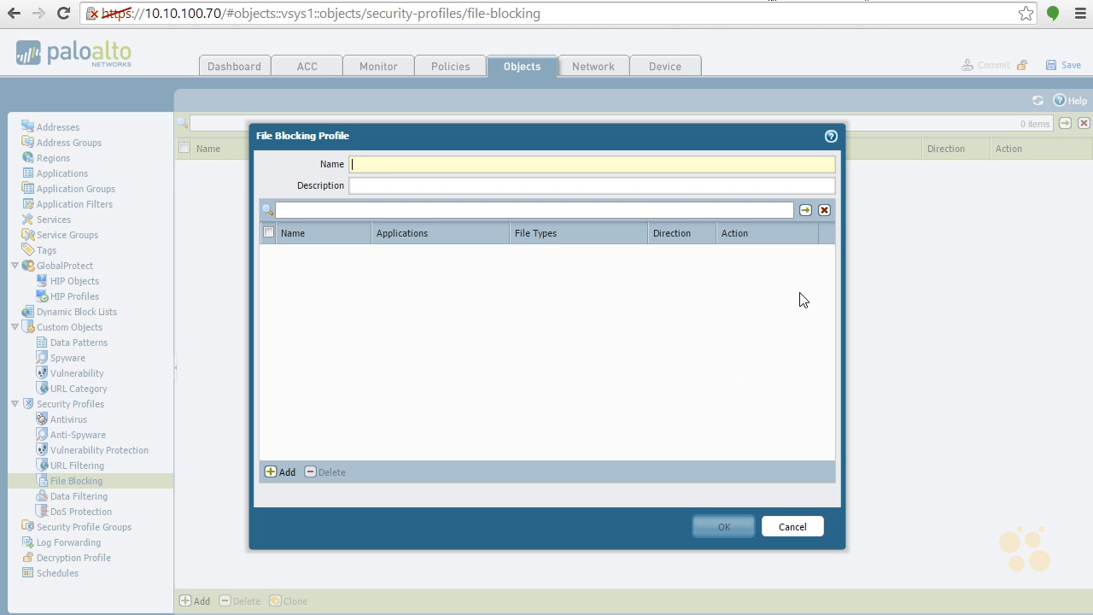
type("User- File Block")
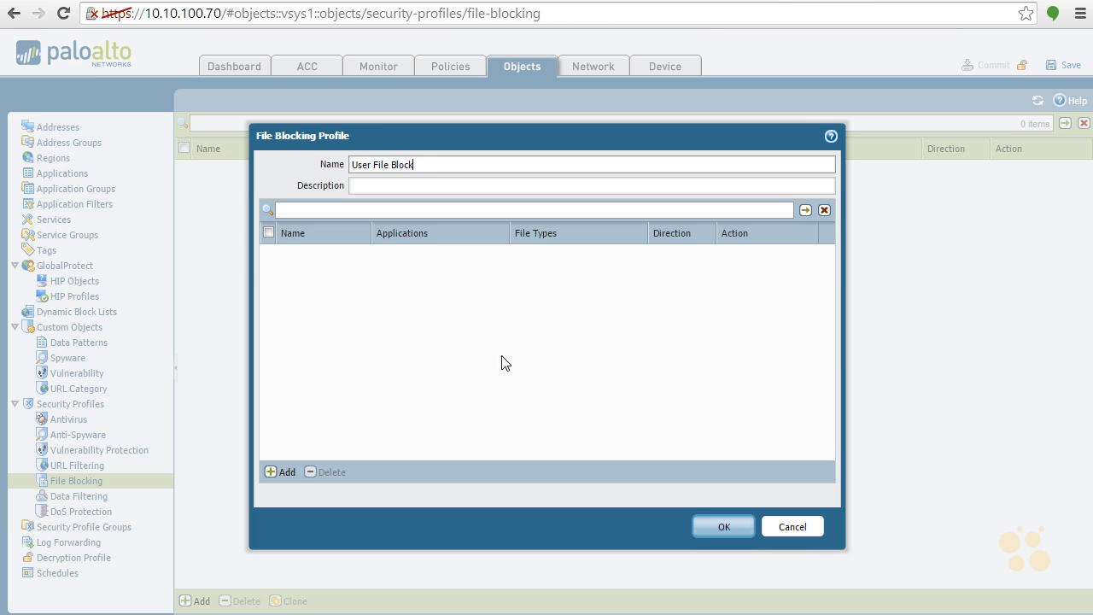
- Add a rule named "EXE Files" to the file blocking profile
left_click(284, 474)
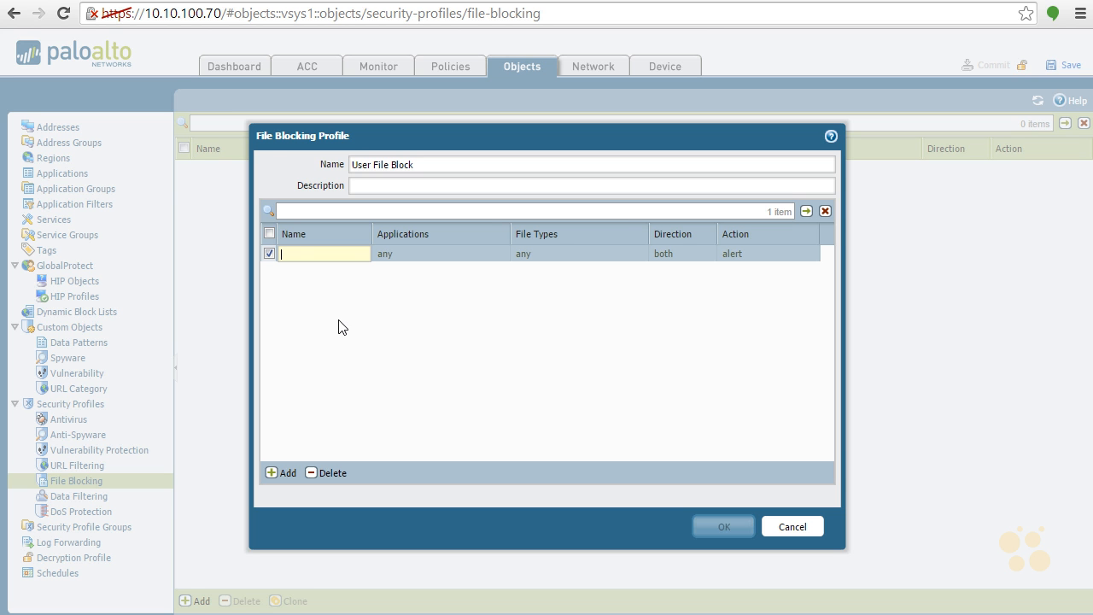
type("EXE Files")
left_click(501, 261)
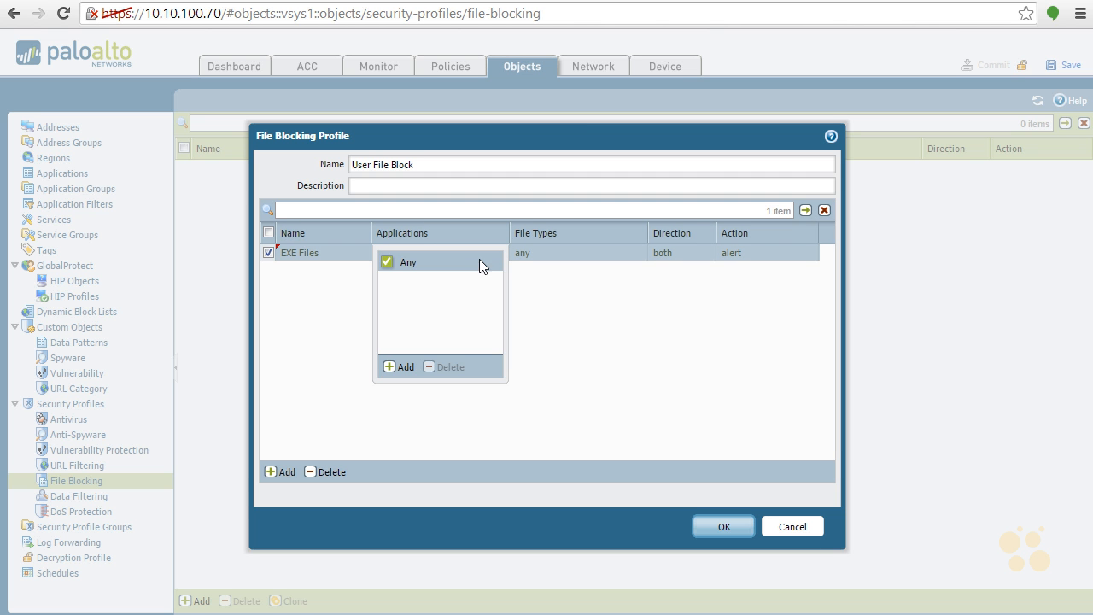
left_click(388, 366)
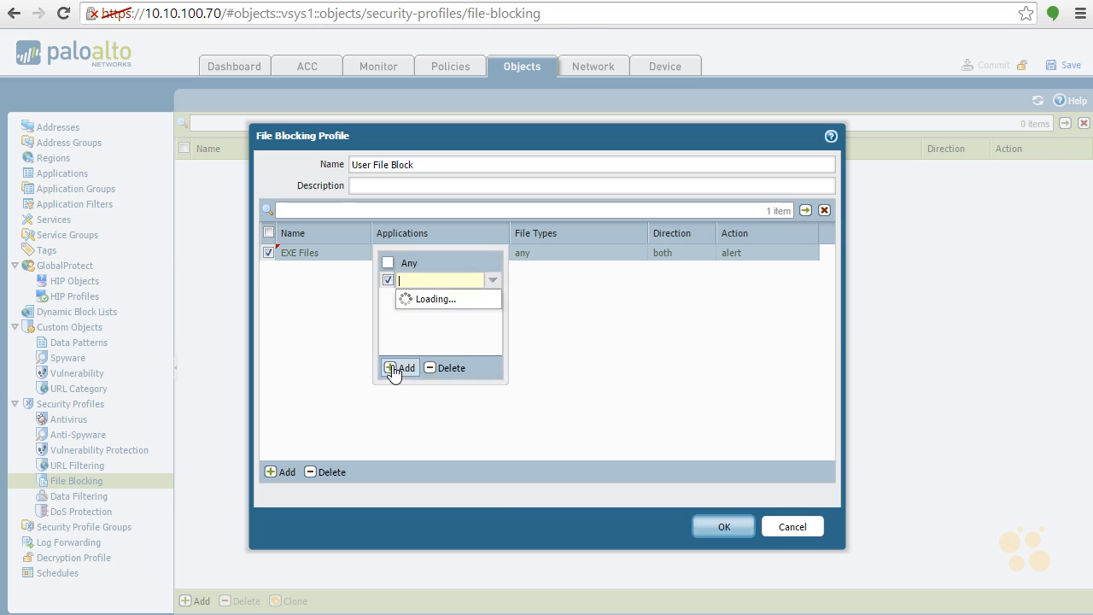
mouse_move(492, 313)
left_mouse_down()
mouse_move(489, 383)
mouse_move(507, 325)
mouse_move(494, 312)
left_mouse_up()
left_click(542, 313)
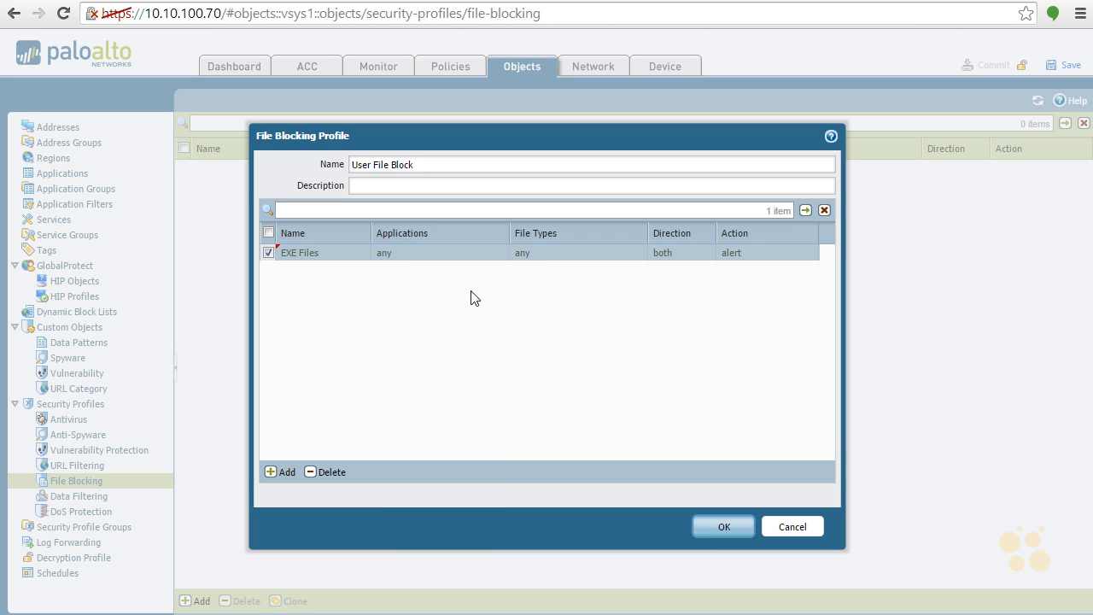
- Restrict the EXE Files rule to the exe file type
left_click(524, 257)
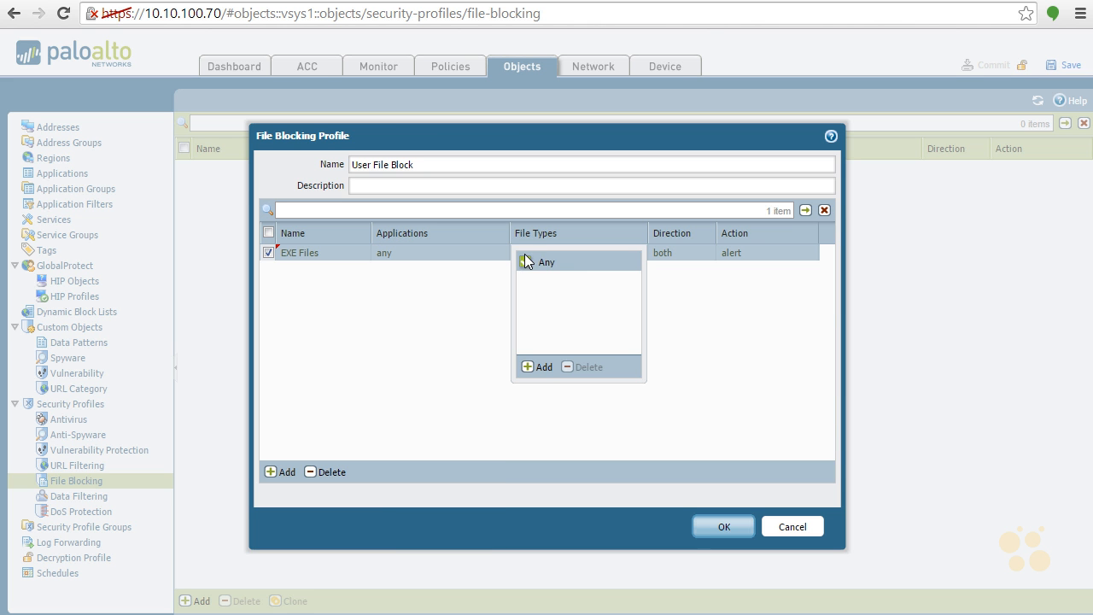
left_click(542, 368)
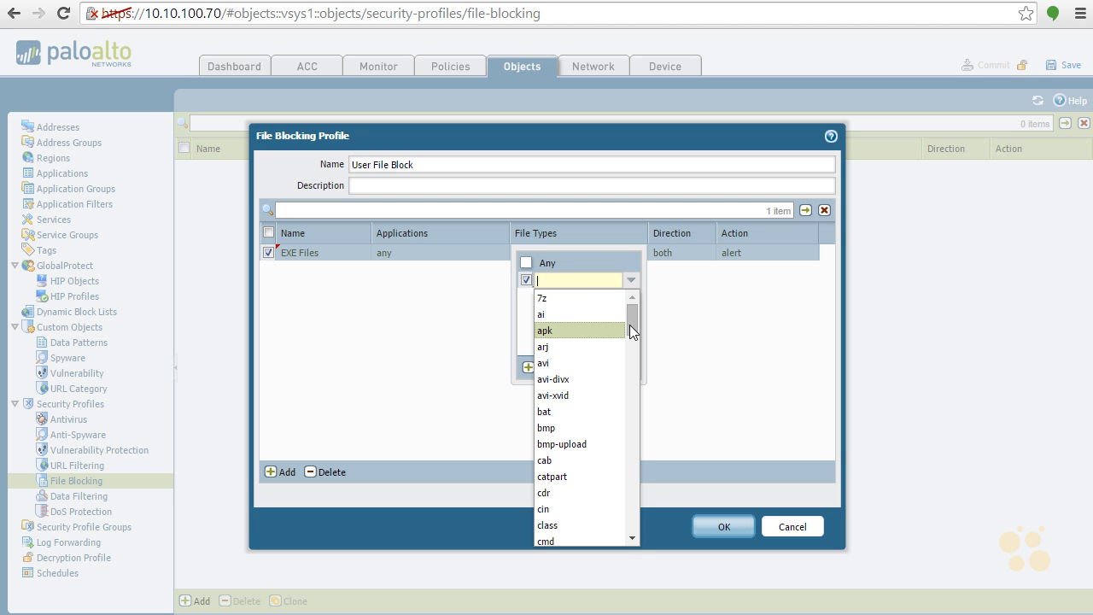
left_click_drag(632, 323, 630, 375)
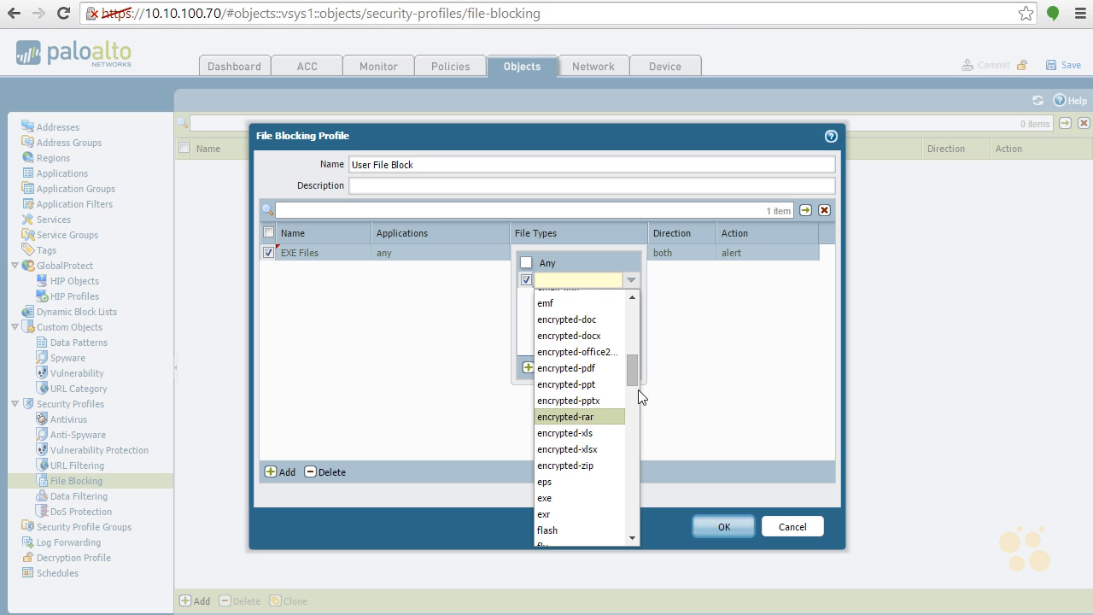
left_click(561, 498)
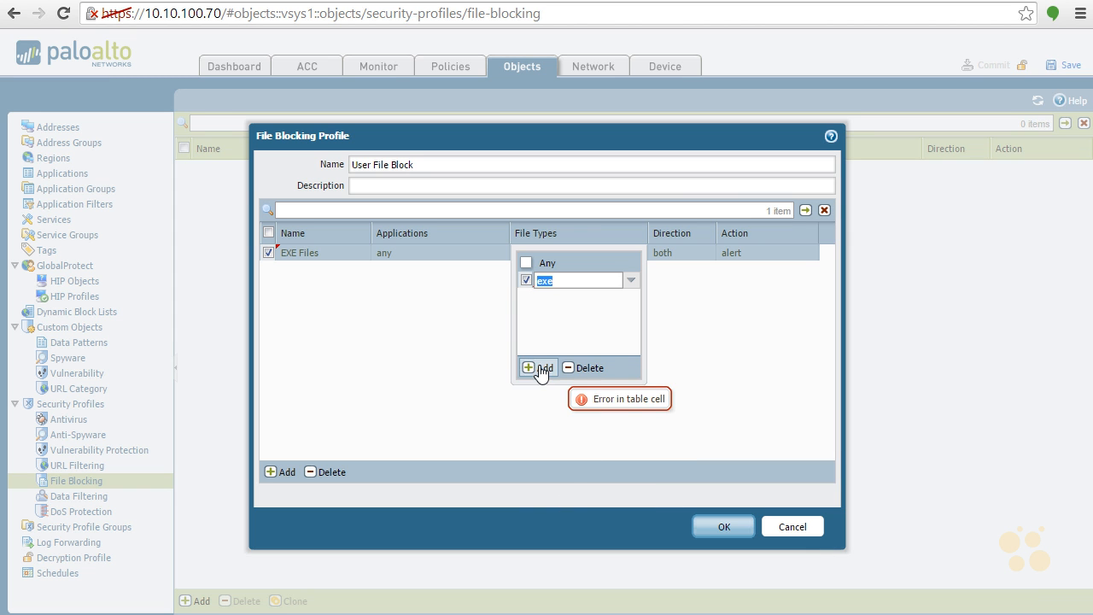
left_click(598, 318)
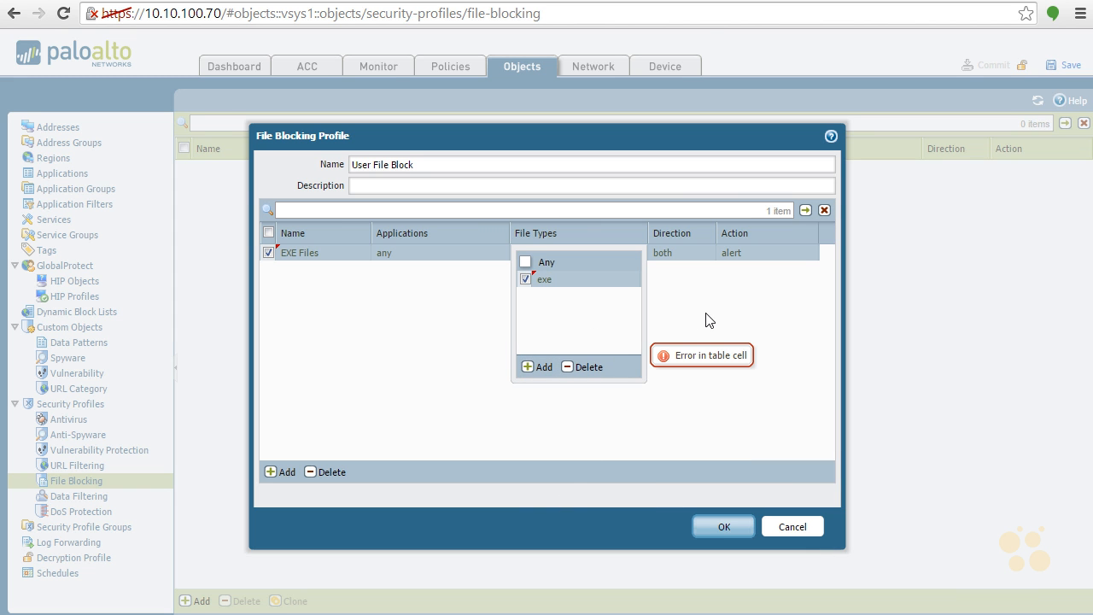
left_click(709, 318)
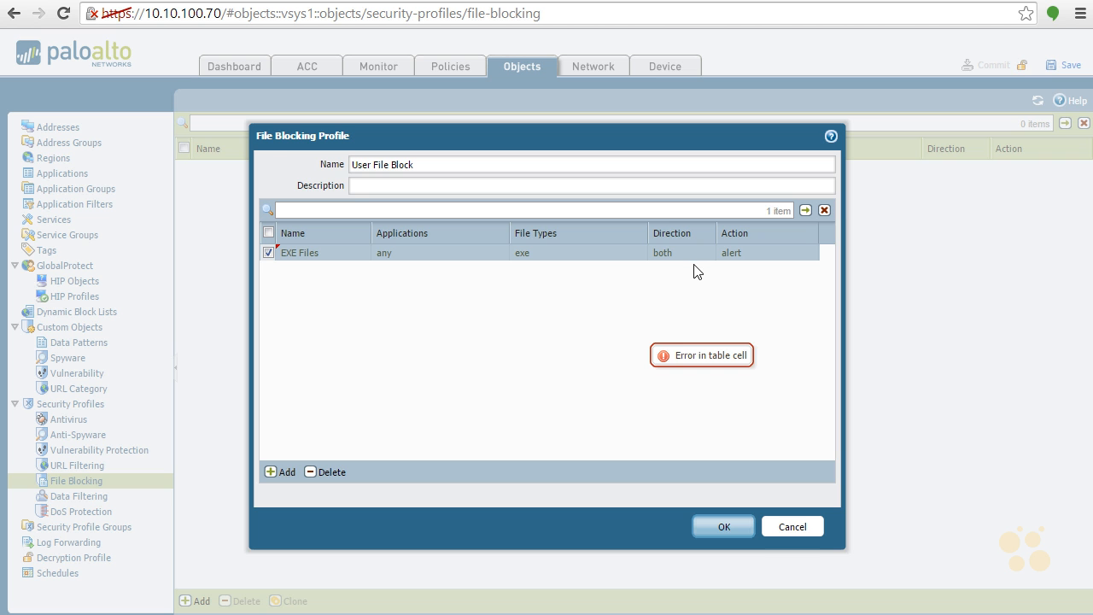
- Set the EXE Files rule's action to continue-and-forward
left_click(739, 253)
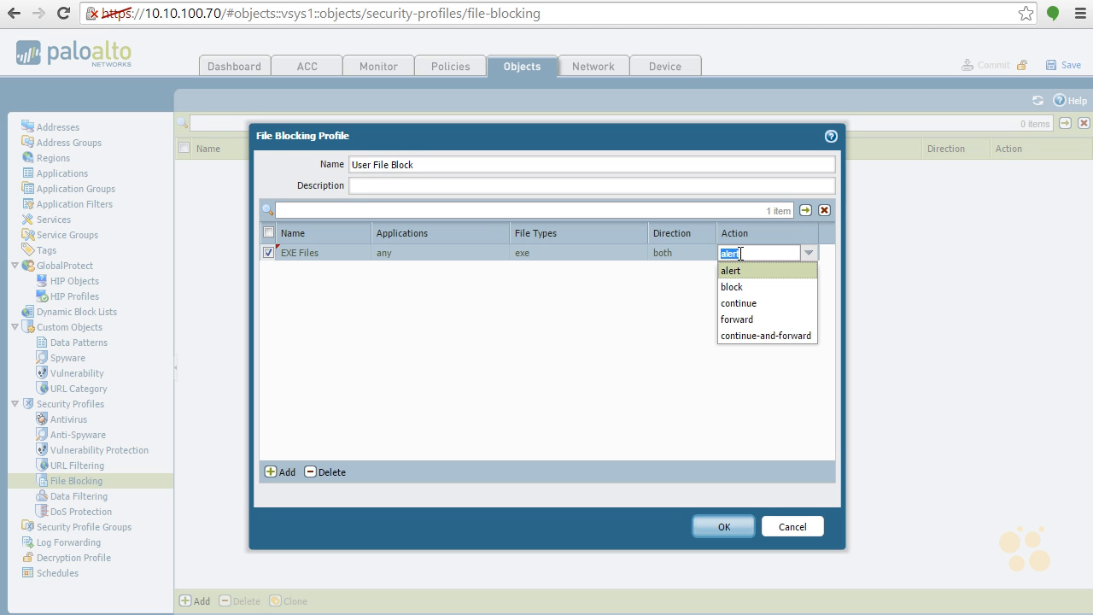
left_click(758, 335)
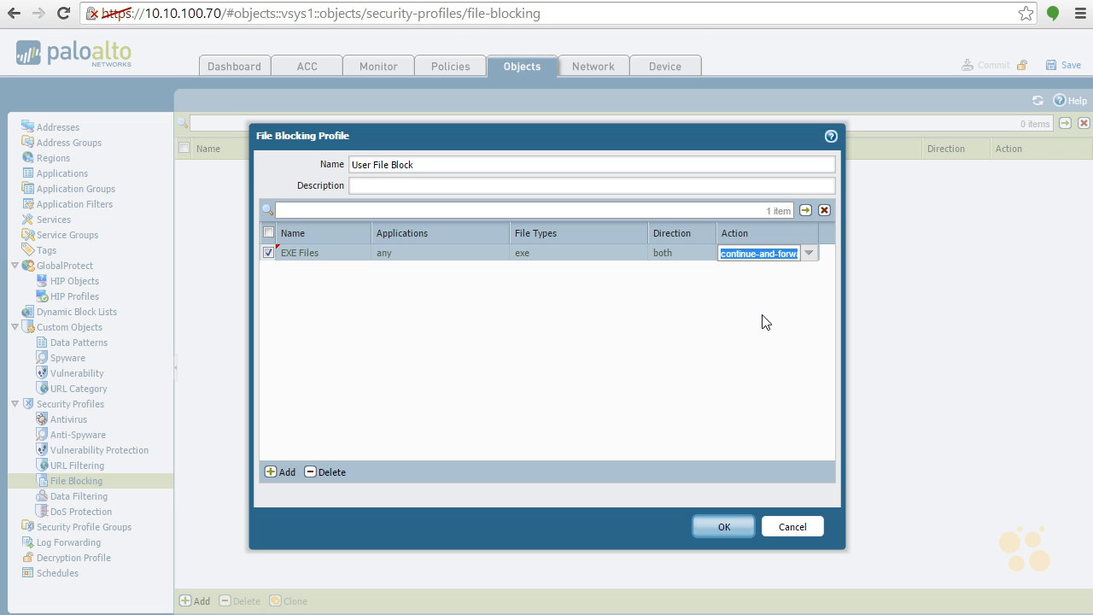
left_click(762, 318)
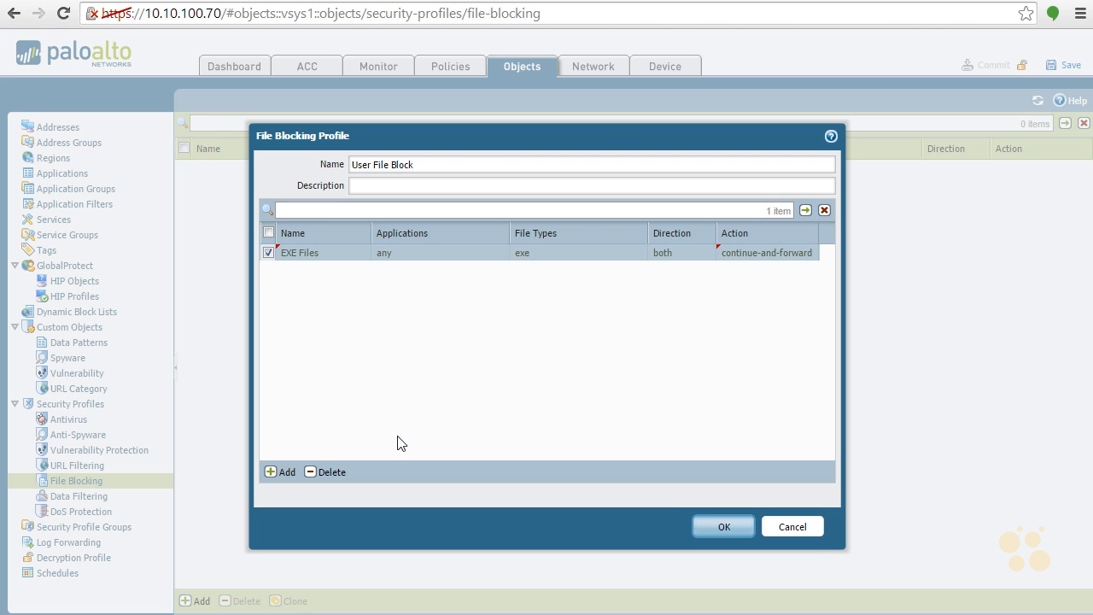
- Add a second rule named "ZIP via SMTP" to the file blocking profile
left_click(284, 475)
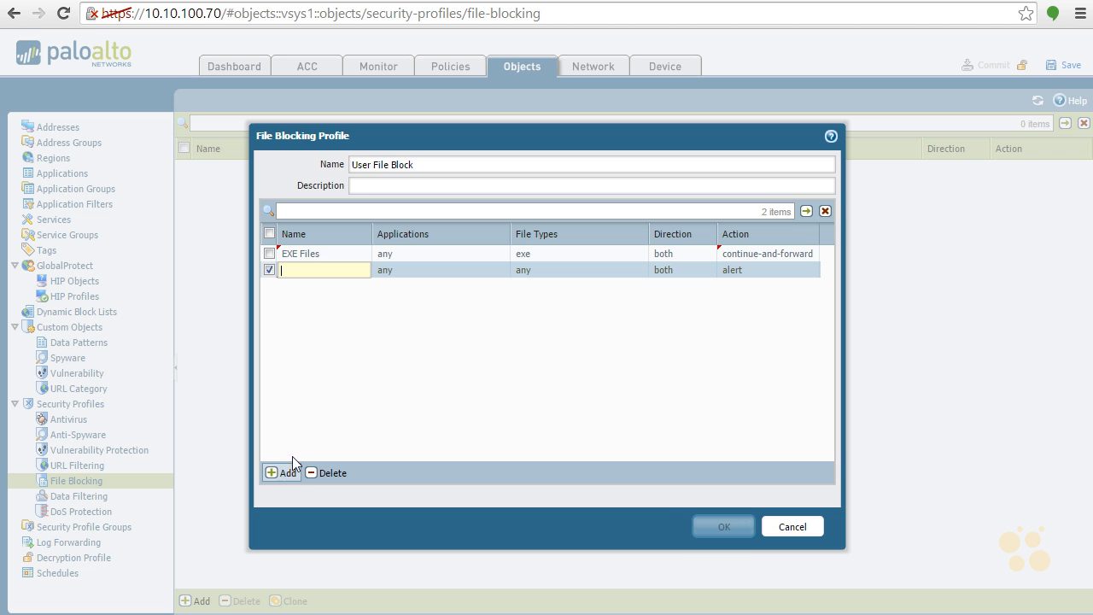
type("ZIP via SMTP")
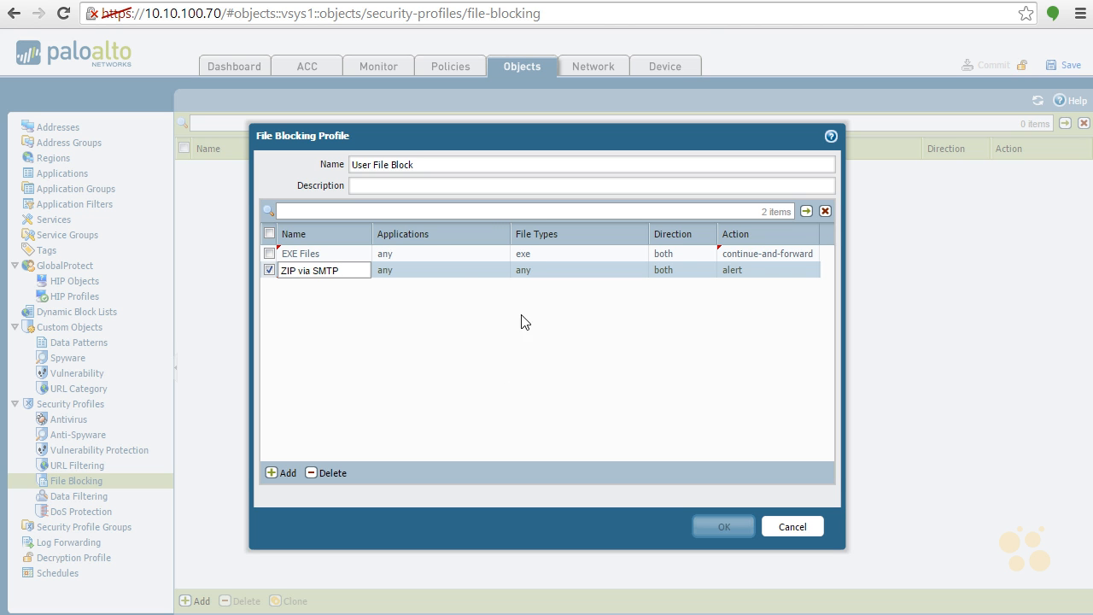
left_click(454, 275)
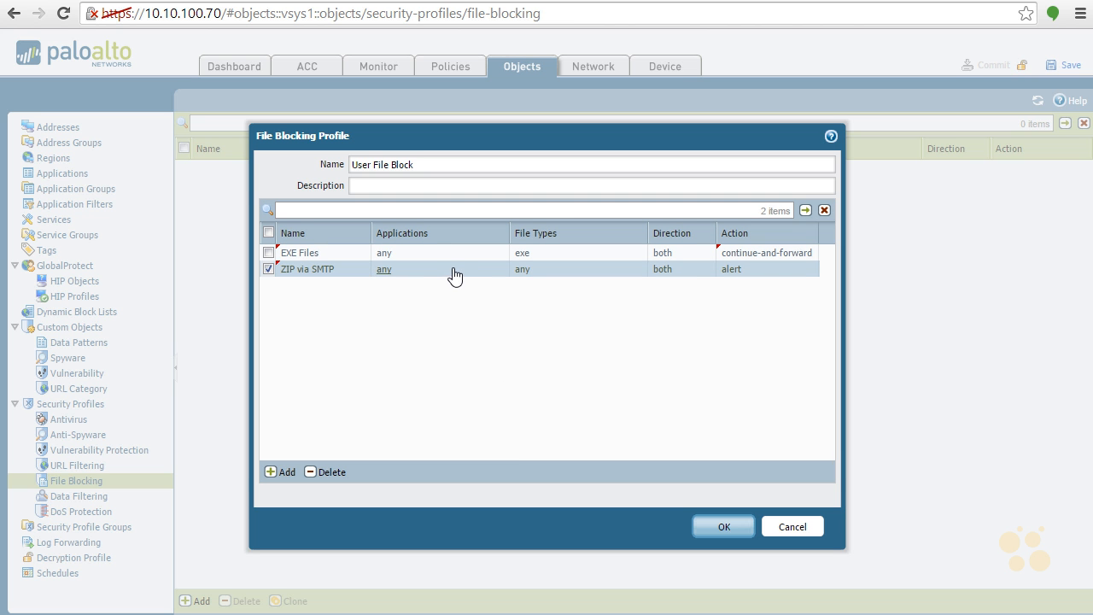
- Limit the ZIP via SMTP rule to the smtp application
left_click(443, 272)
left_click(401, 384)
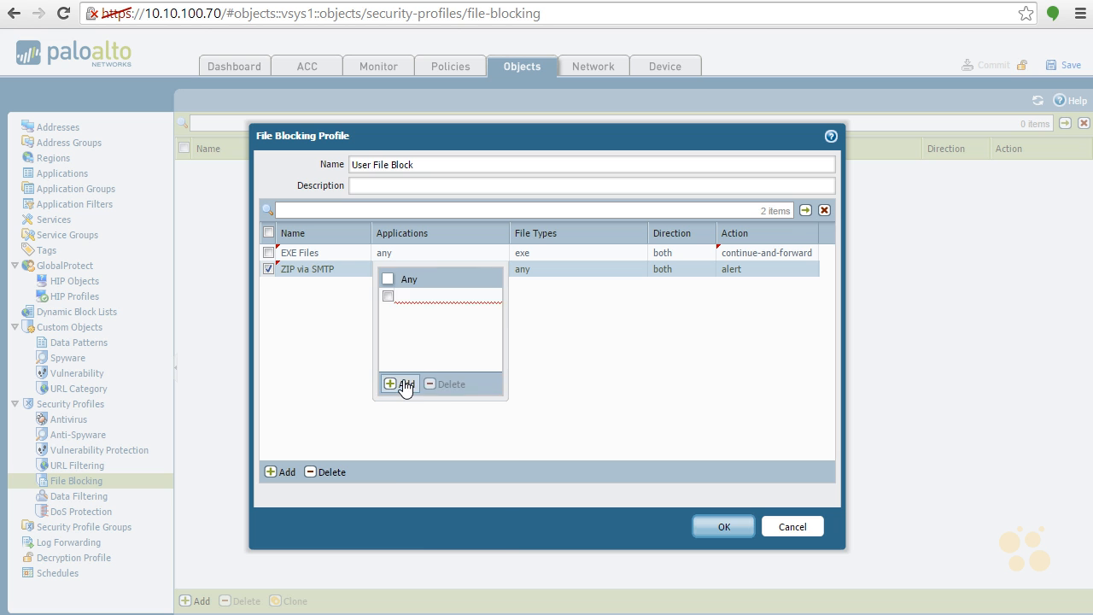
type("smtp")
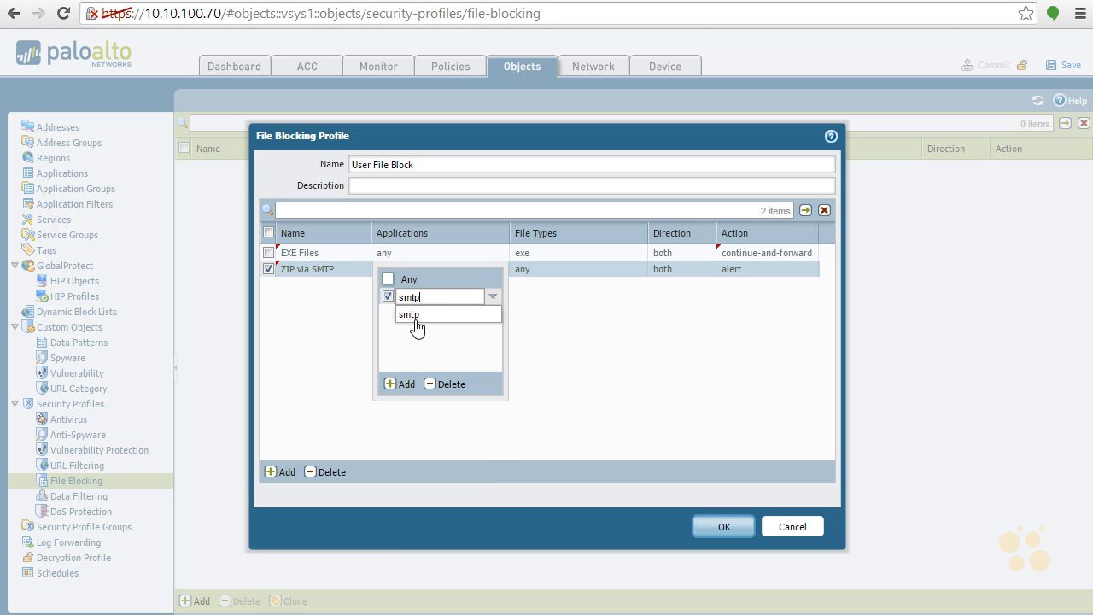
left_click(418, 314)
left_click(428, 337)
left_click(601, 365)
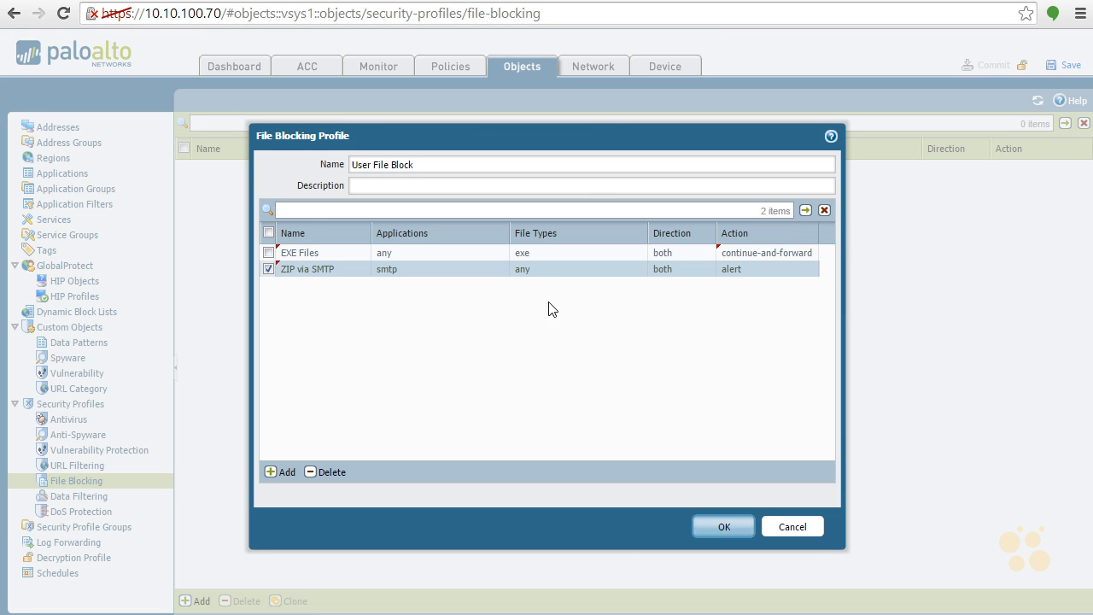
- Restrict the ZIP via SMTP rule to the zip file type
left_click(524, 271)
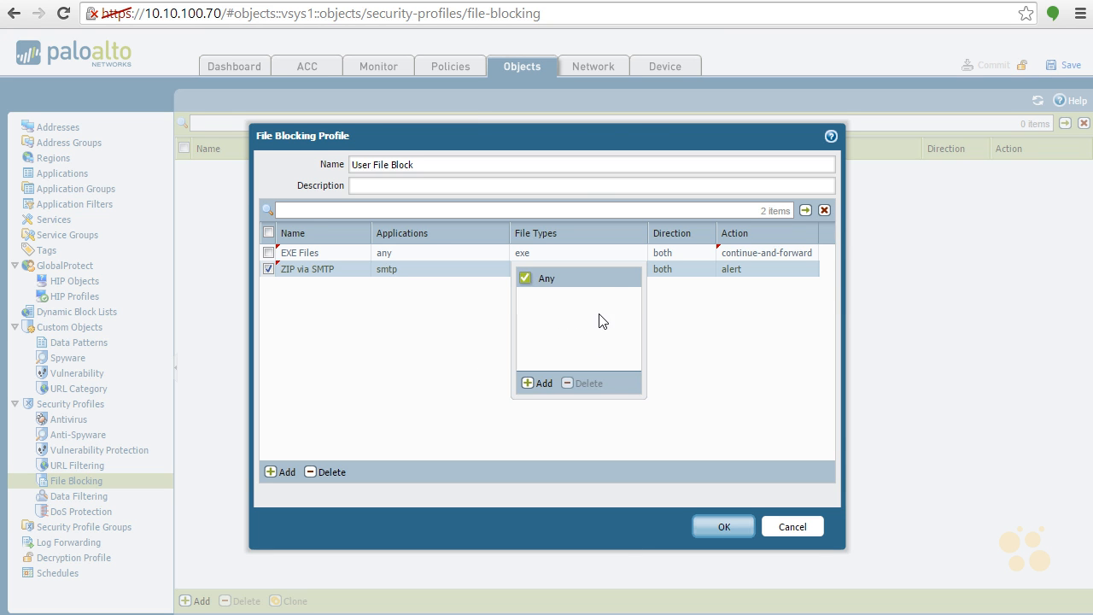
left_click(540, 384)
left_click_drag(635, 332, 634, 552)
left_click(584, 557)
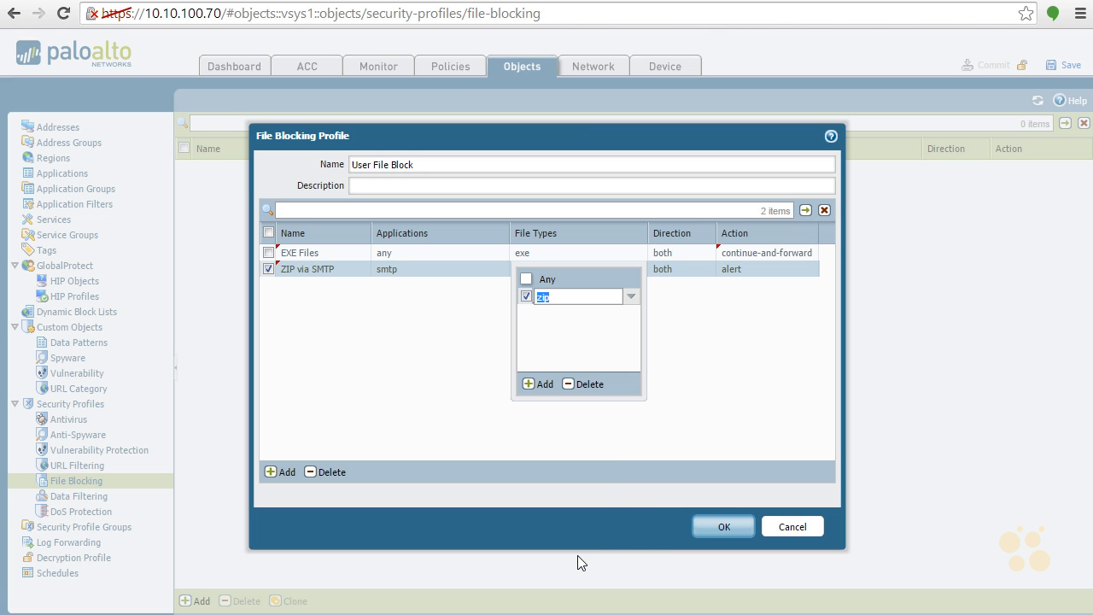
left_click(585, 355)
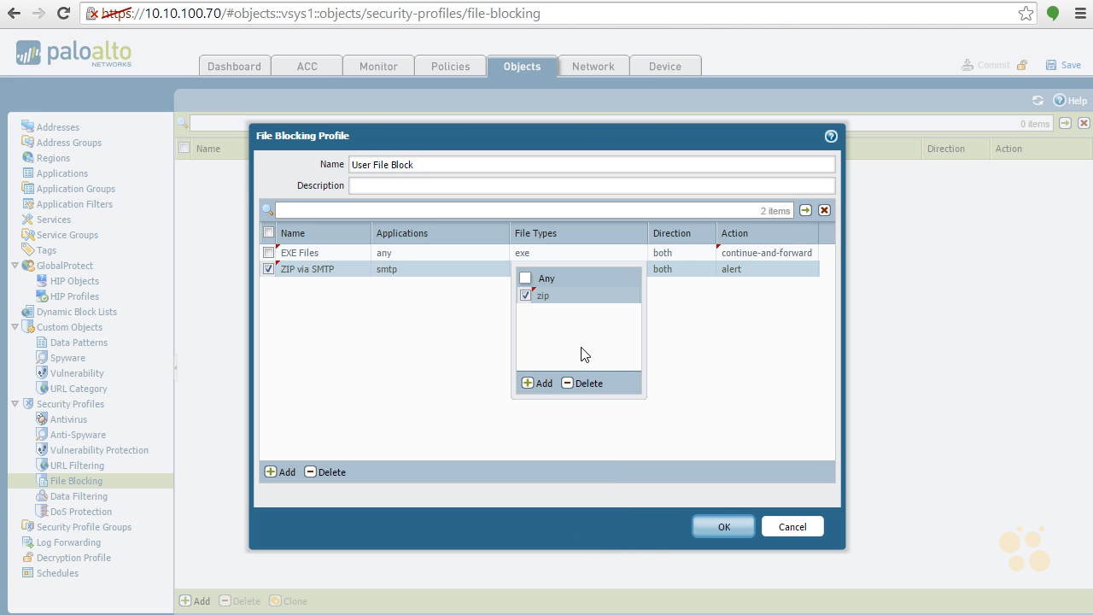
left_click(692, 345)
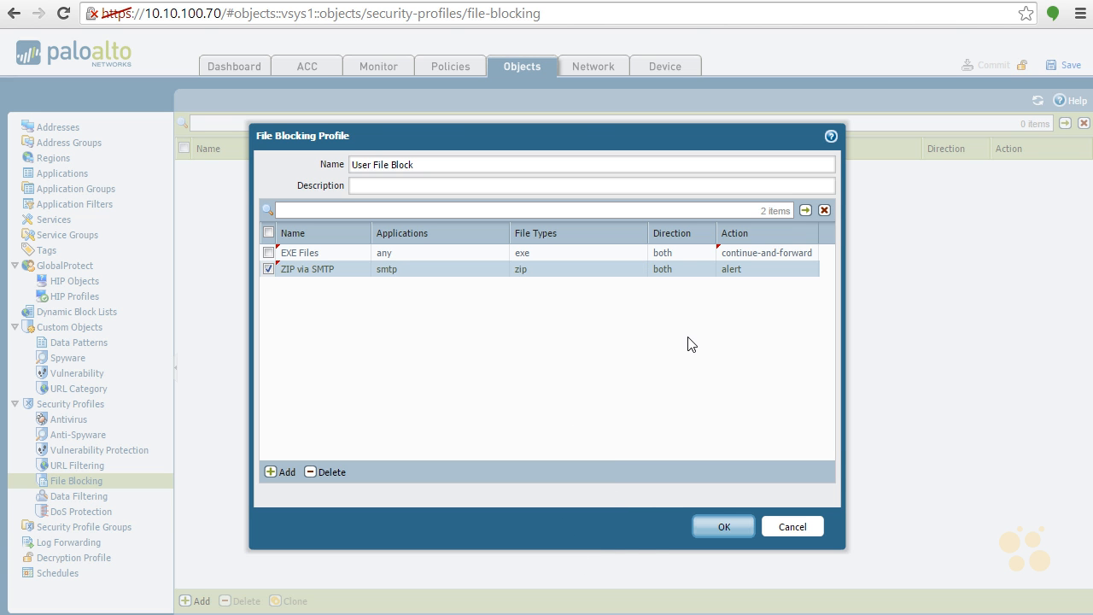
- Set the ZIP via SMTP rule's action to forward
left_click(732, 272)
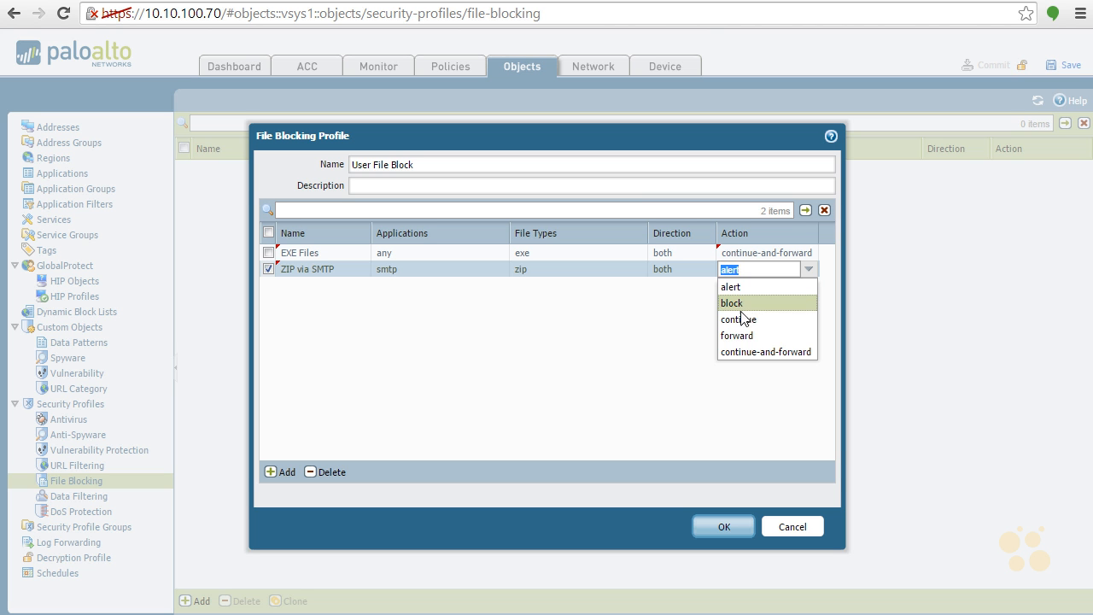
left_click(736, 336)
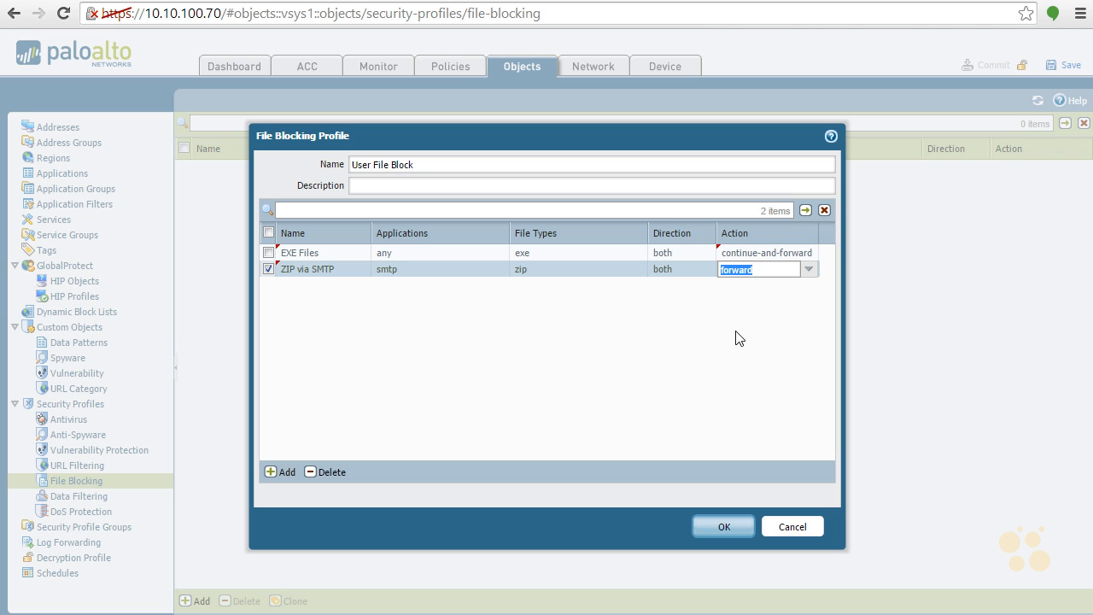
left_click(738, 338)
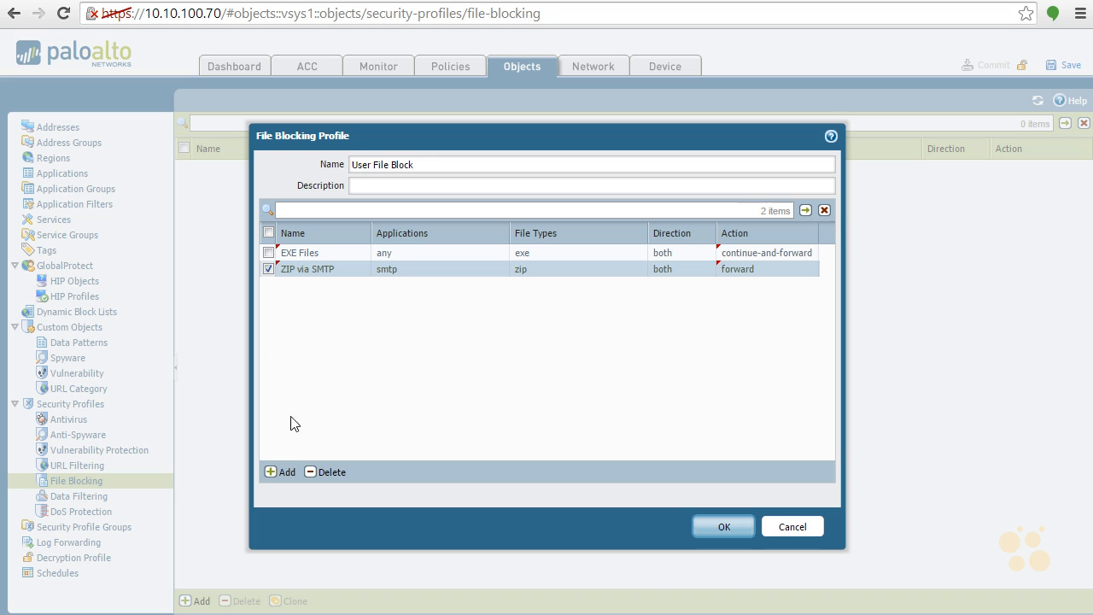
- Add a third rule named "ARJ via SMTP" and limit it to the smtp application
left_click(284, 473)
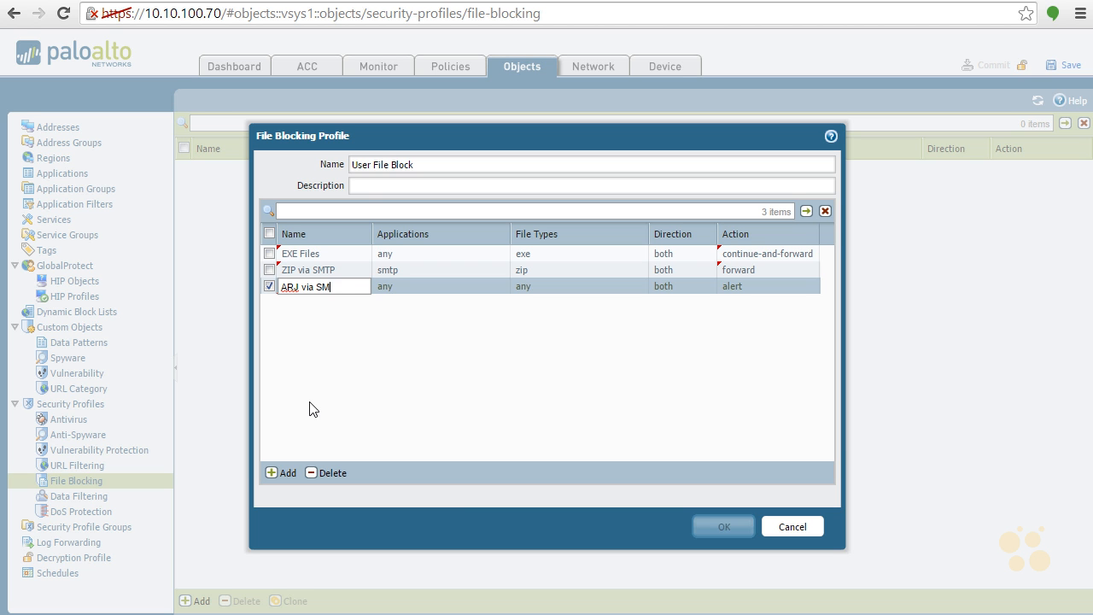
left_click(399, 289)
left_click(399, 288)
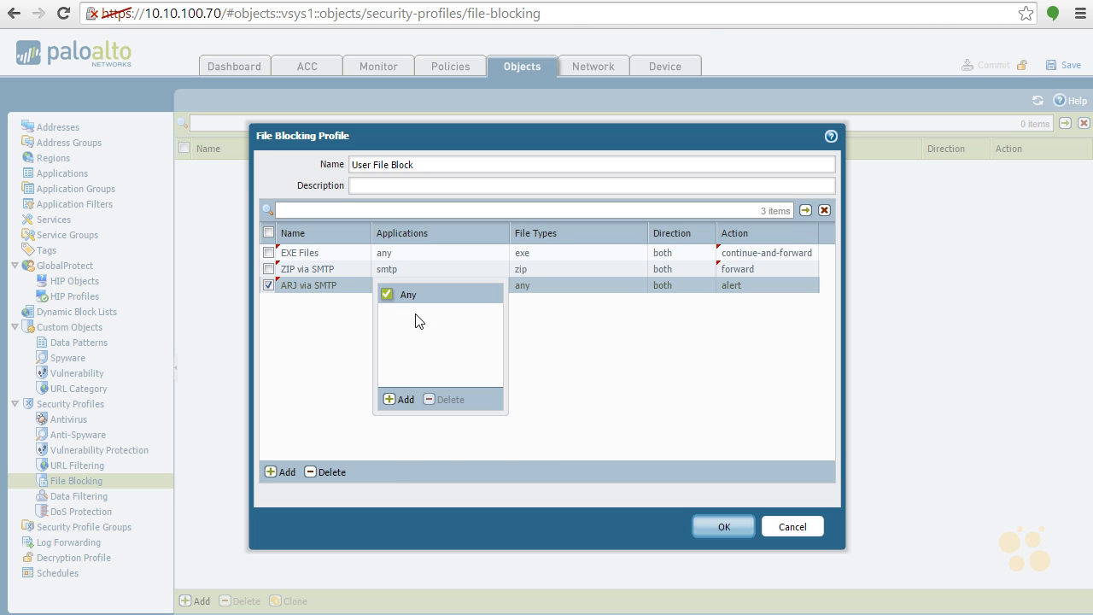
left_click(402, 401)
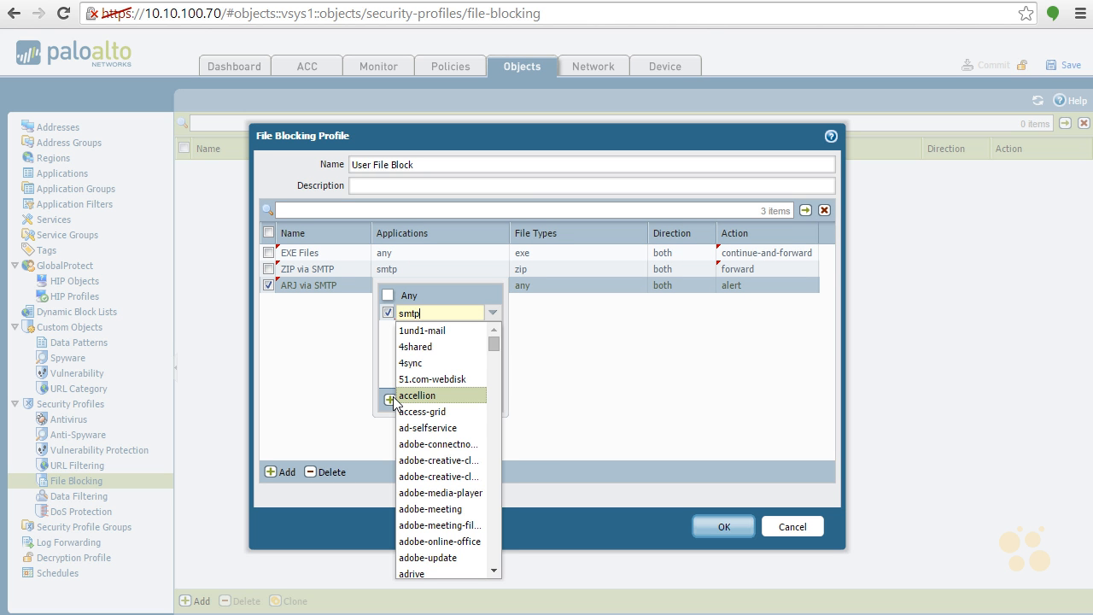
type("smtp")
left_click(418, 331)
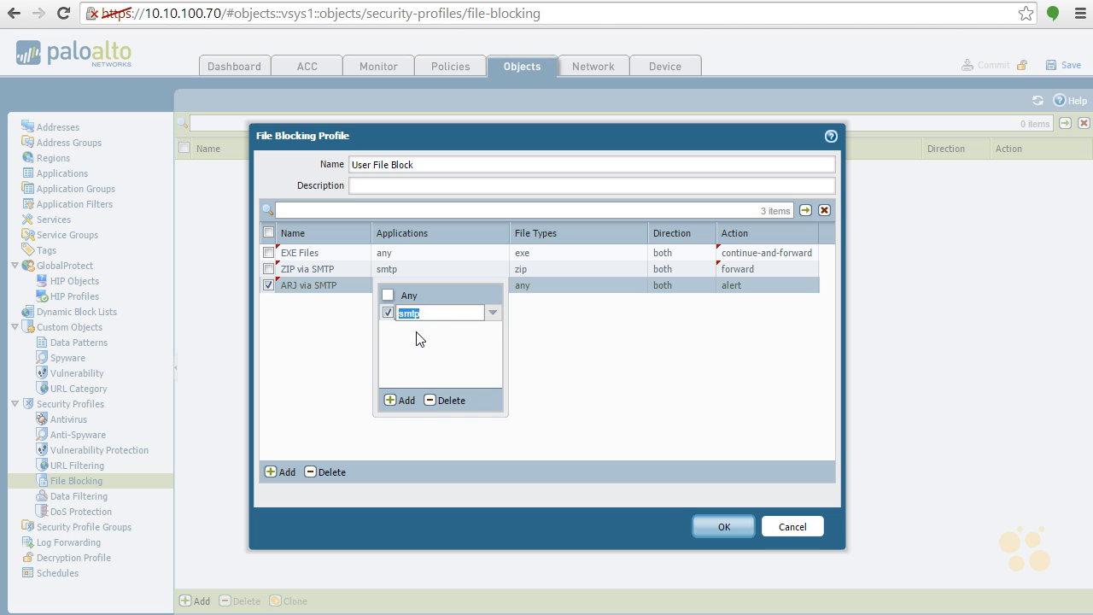
left_click(602, 355)
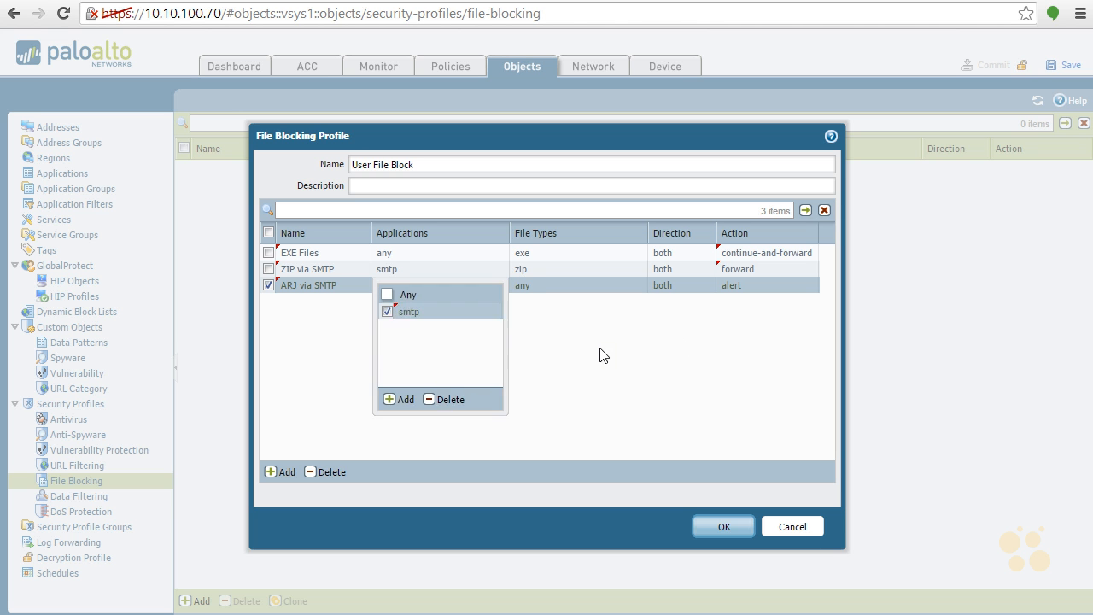
- Restrict the ARJ via SMTP rule to the arj file type
left_click(523, 285)
left_click(535, 400)
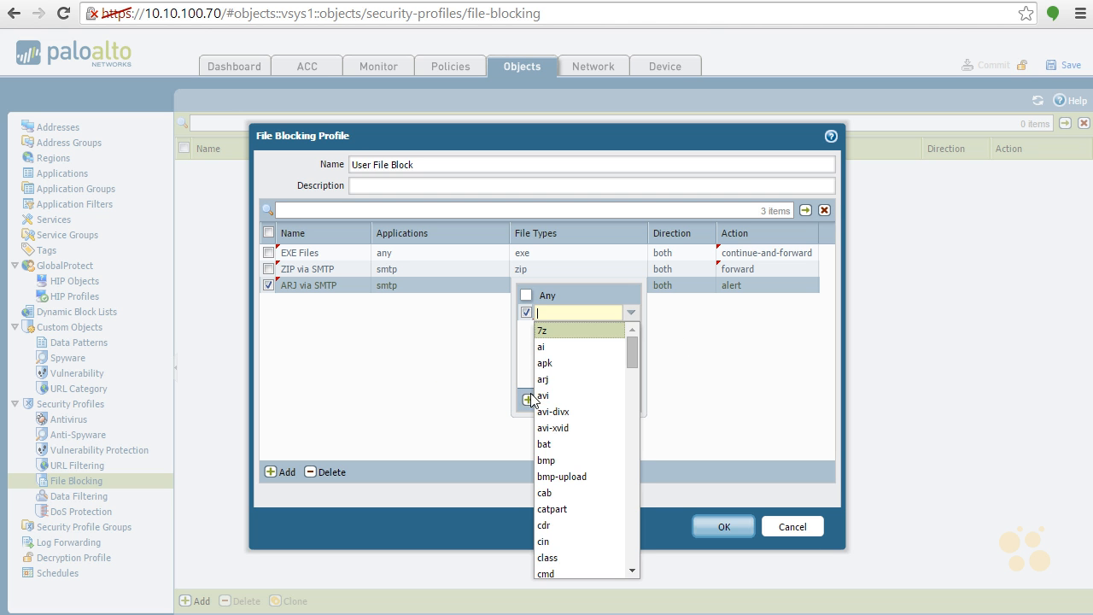
left_click(549, 382)
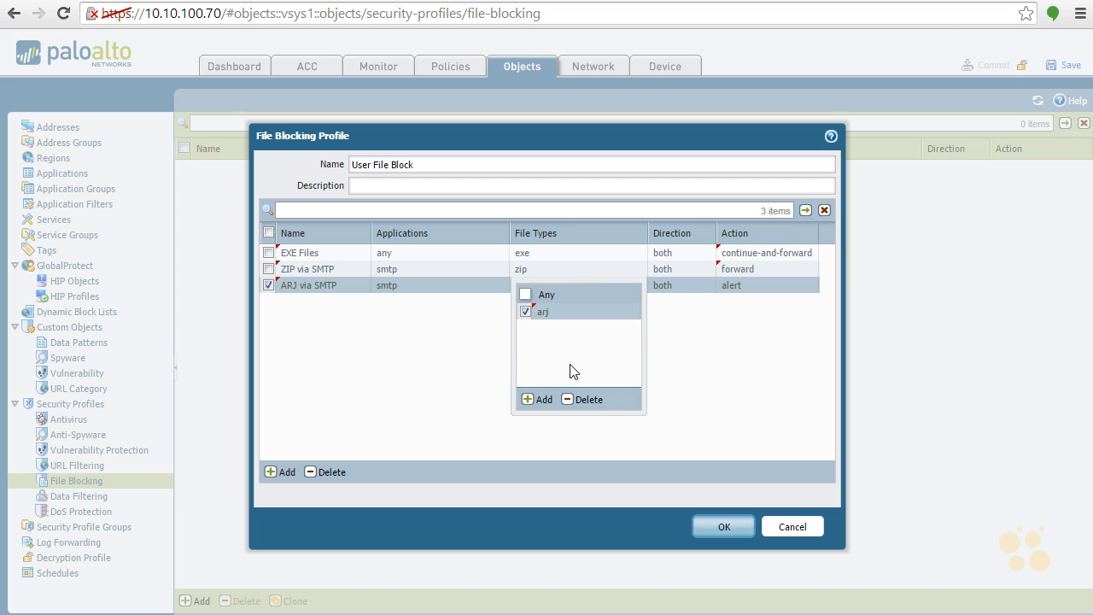
left_click(720, 362)
- Set the ARJ via SMTP rule's action to forward
left_click(732, 294)
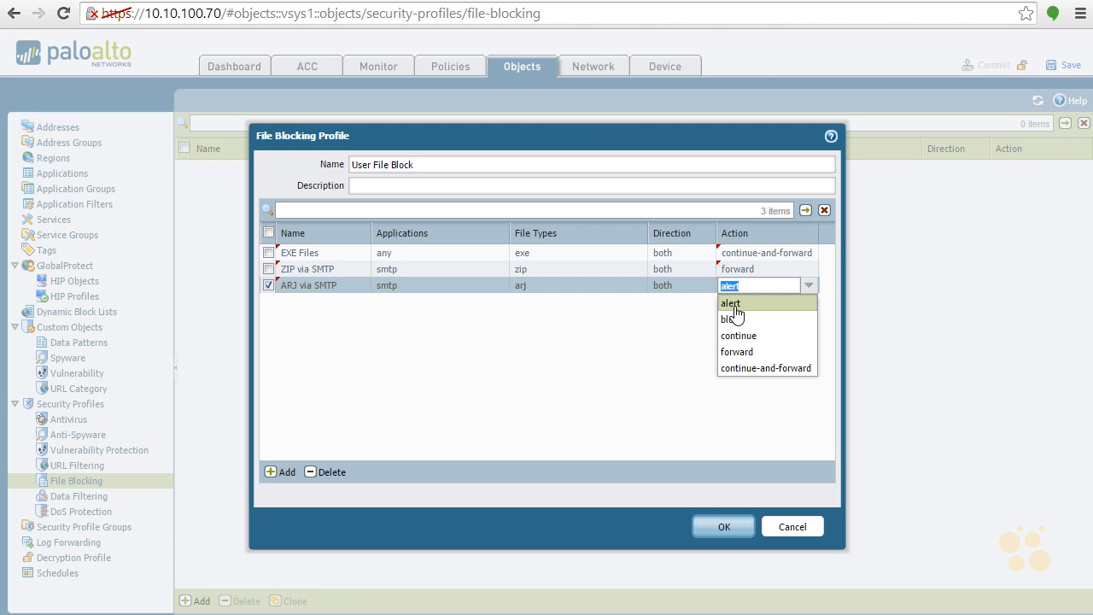
left_click(746, 356)
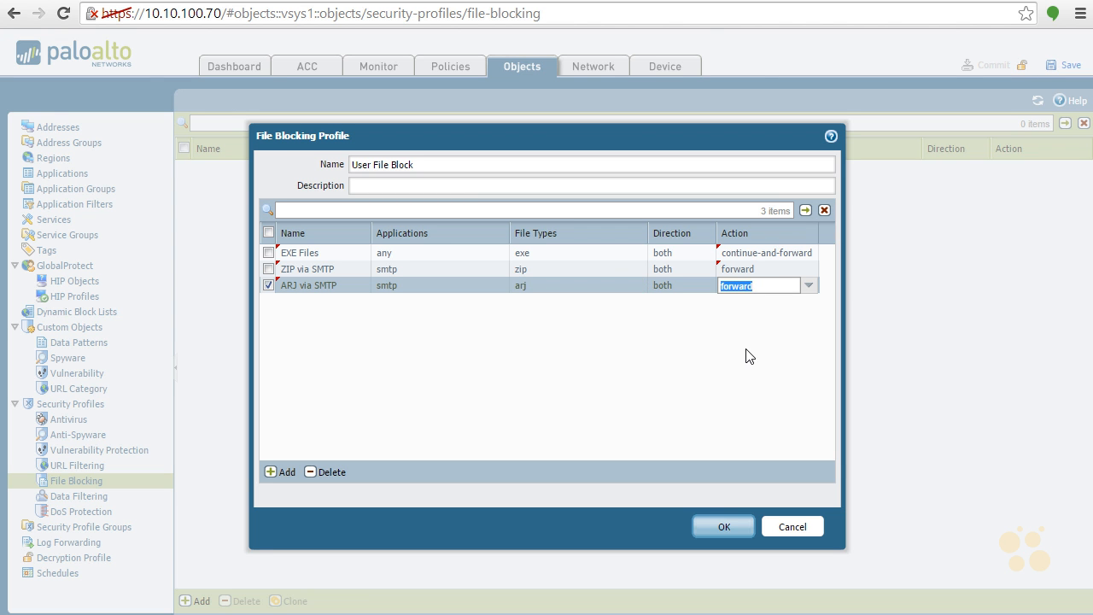
left_click(740, 359)
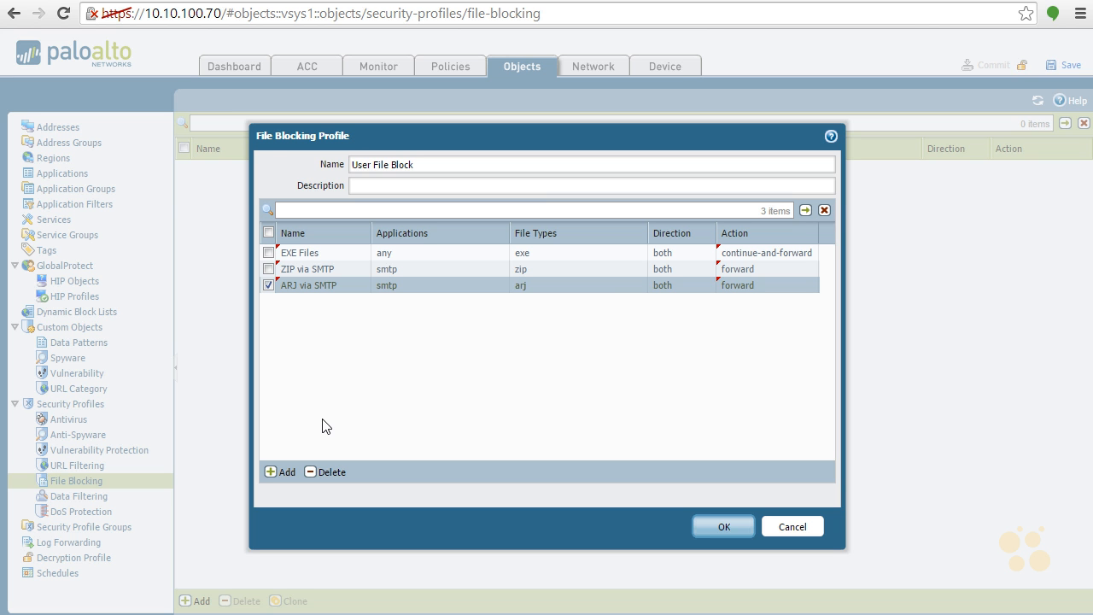
- Add a fourth rule named "EncBlock1" to the file blocking profile
left_click(285, 472)
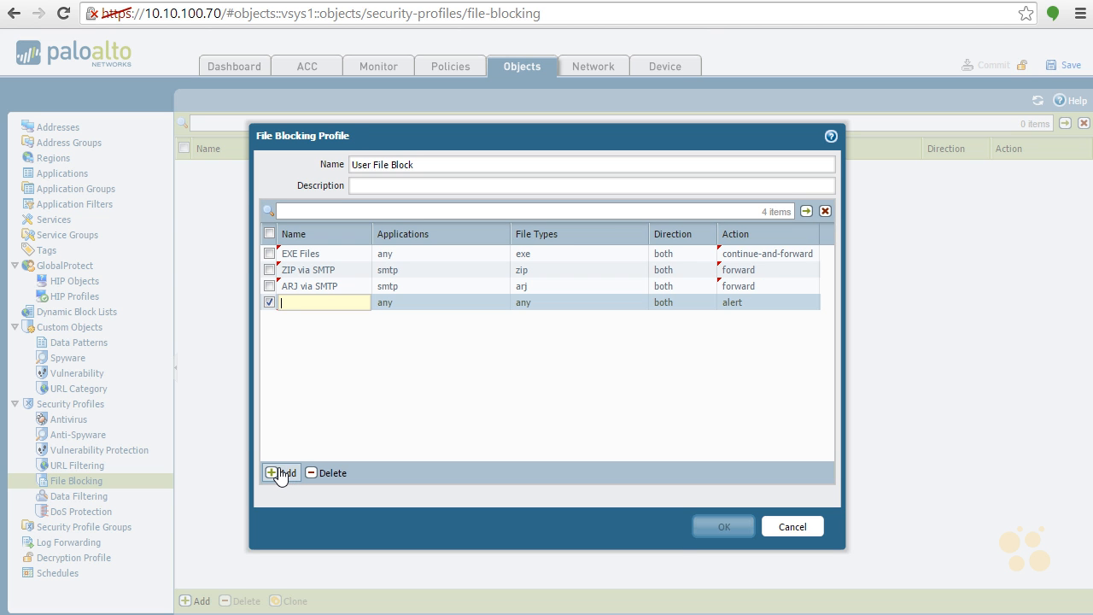
type("EncBlock1")
left_click(530, 309)
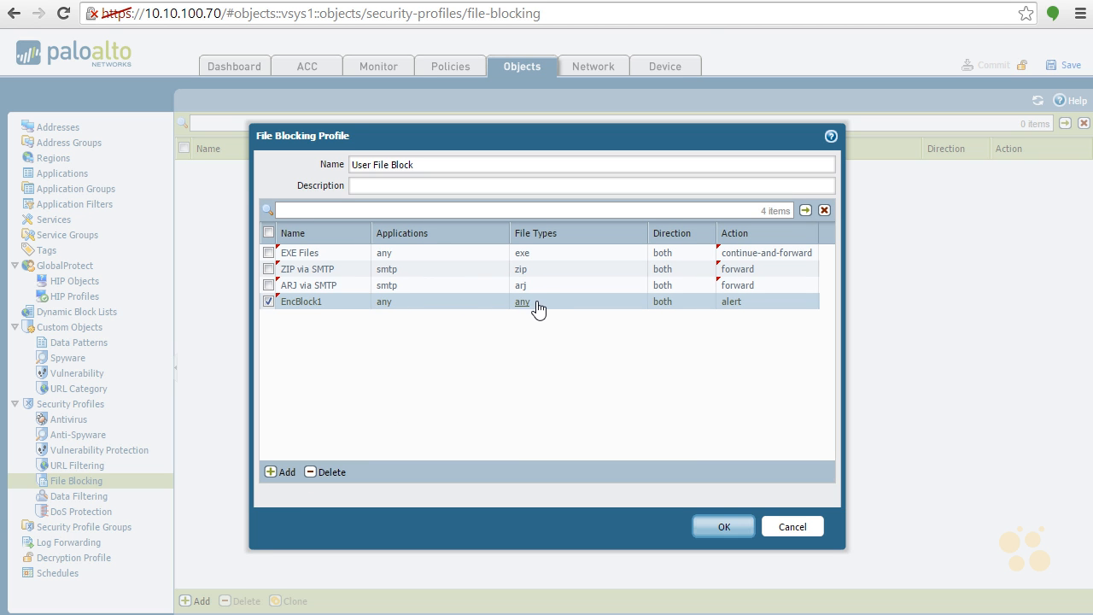
- Add the encrypted-doc and encrypted-docx file types to the EncBlock1 rule
left_click(529, 310)
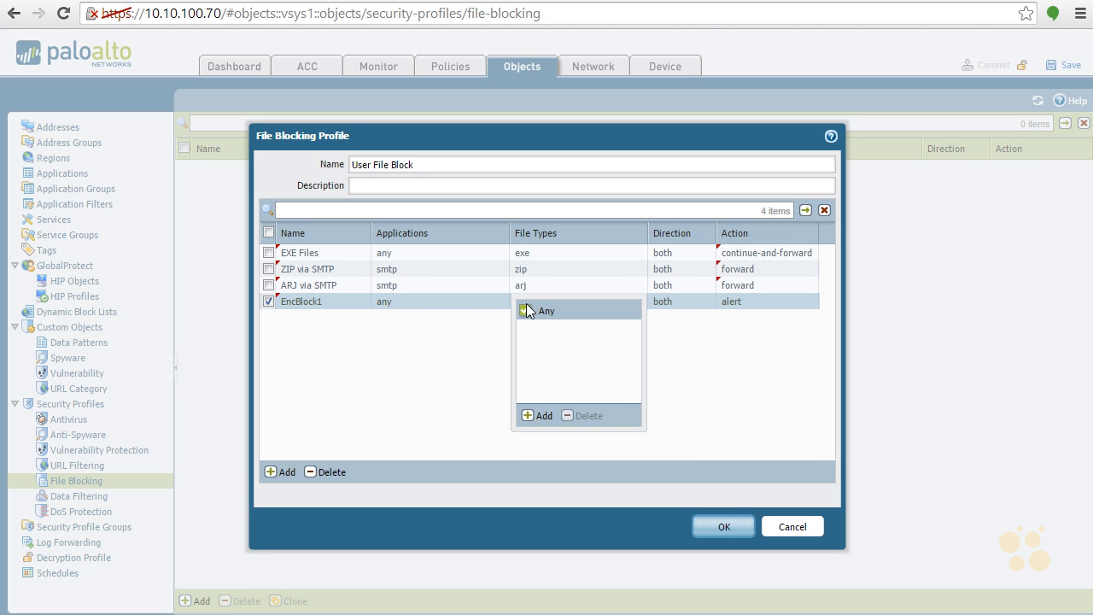
left_click(528, 416)
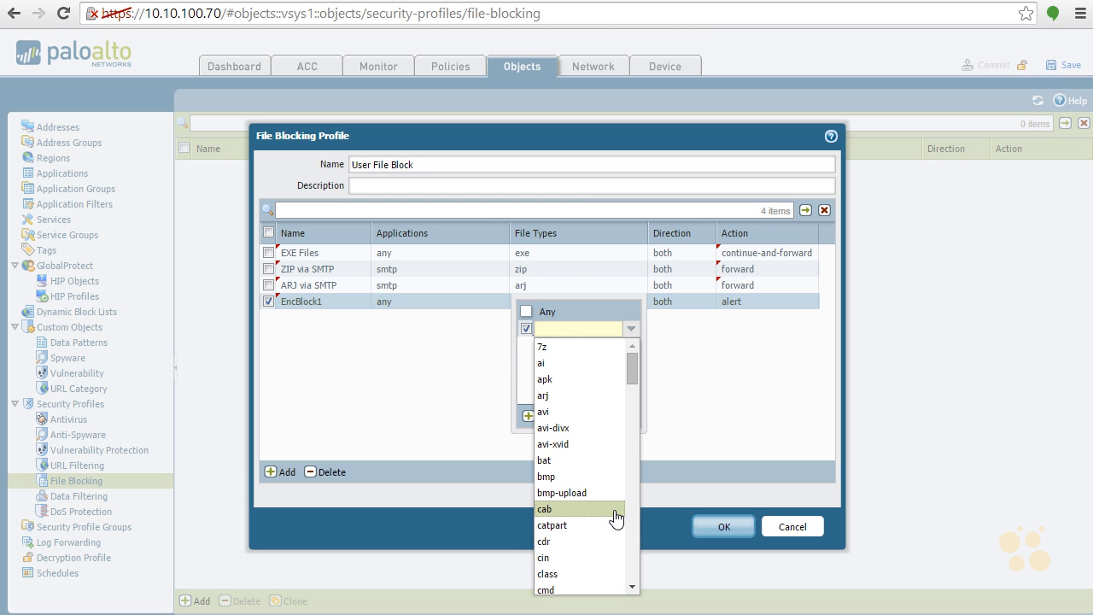
scroll(633, 509, "down", 3)
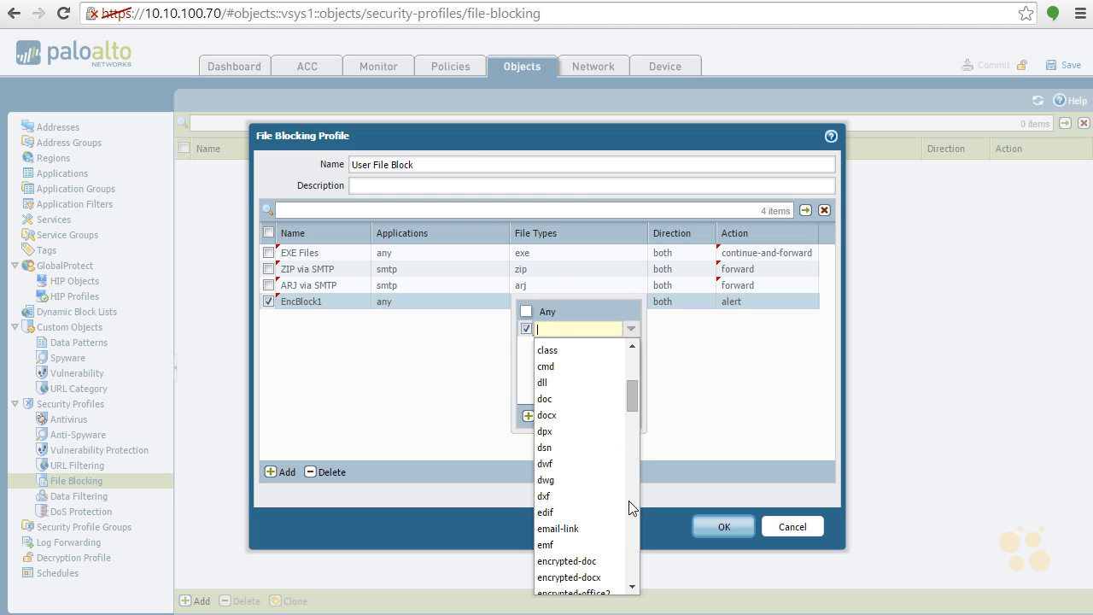
left_click(570, 561)
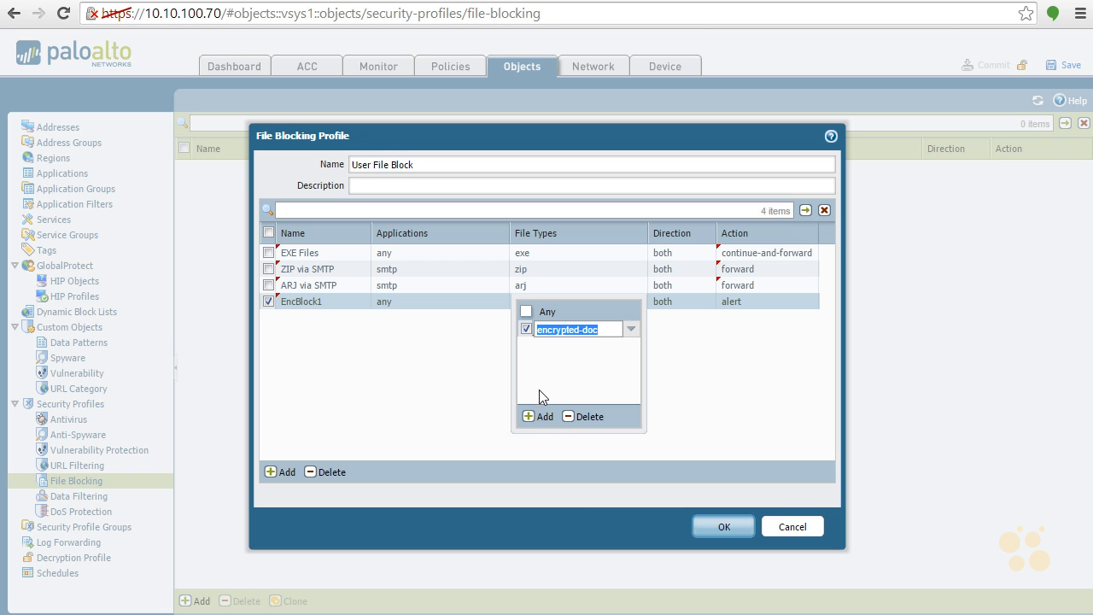
left_click(534, 417)
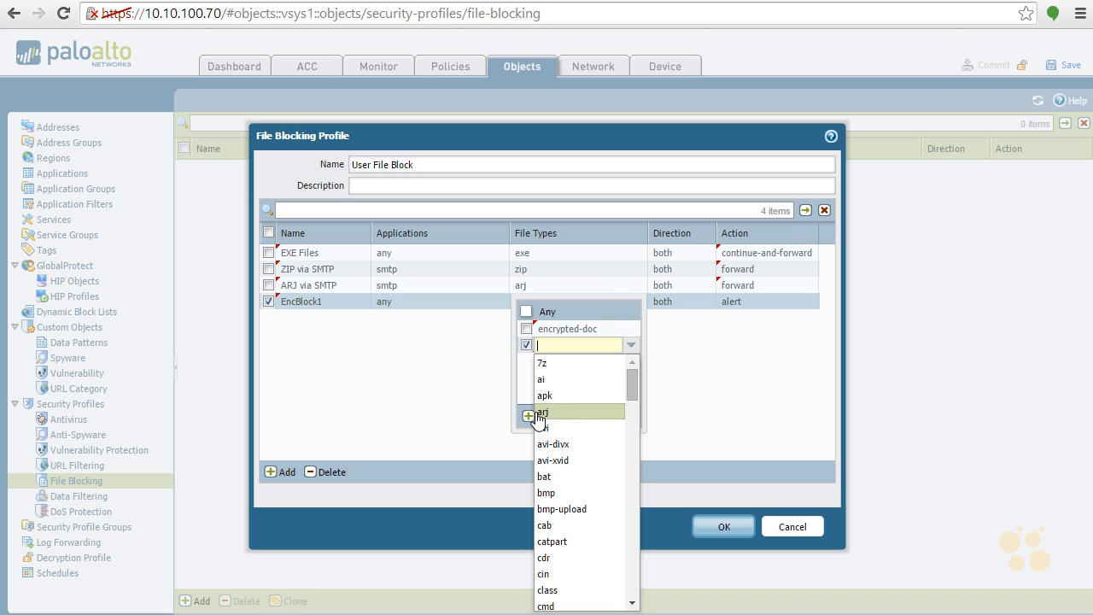
scroll(633, 506, "down", 3)
scroll(633, 504, "down", 3)
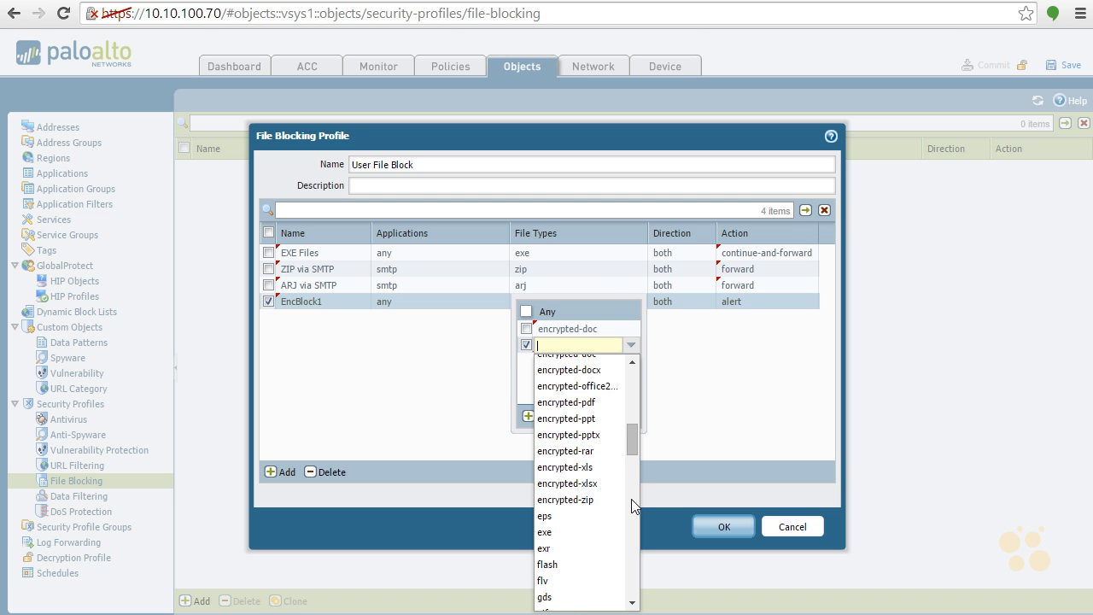
left_click(609, 370)
- Add the encrypted-office2007 and encrypted-pdf file types to the EncBlock1 rule
left_click(542, 417)
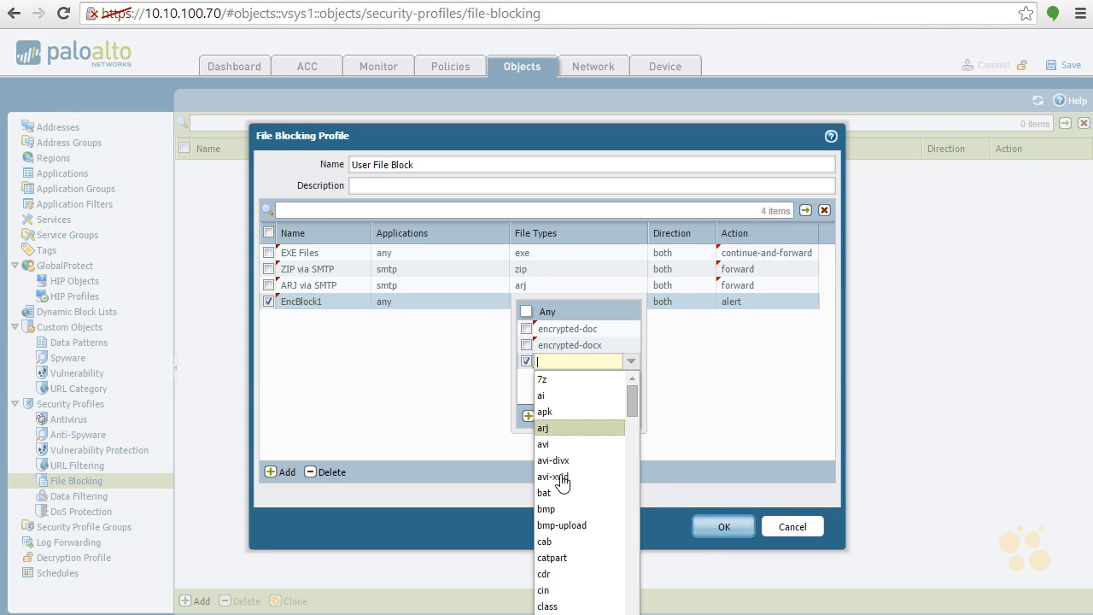
scroll(633, 562, "down", 3)
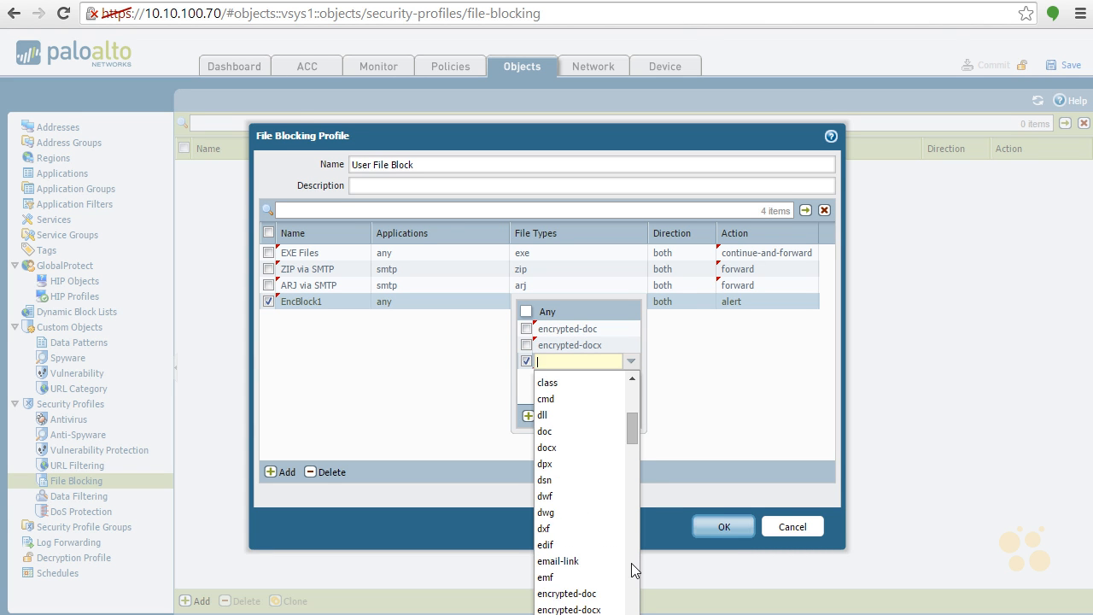
left_click(609, 603)
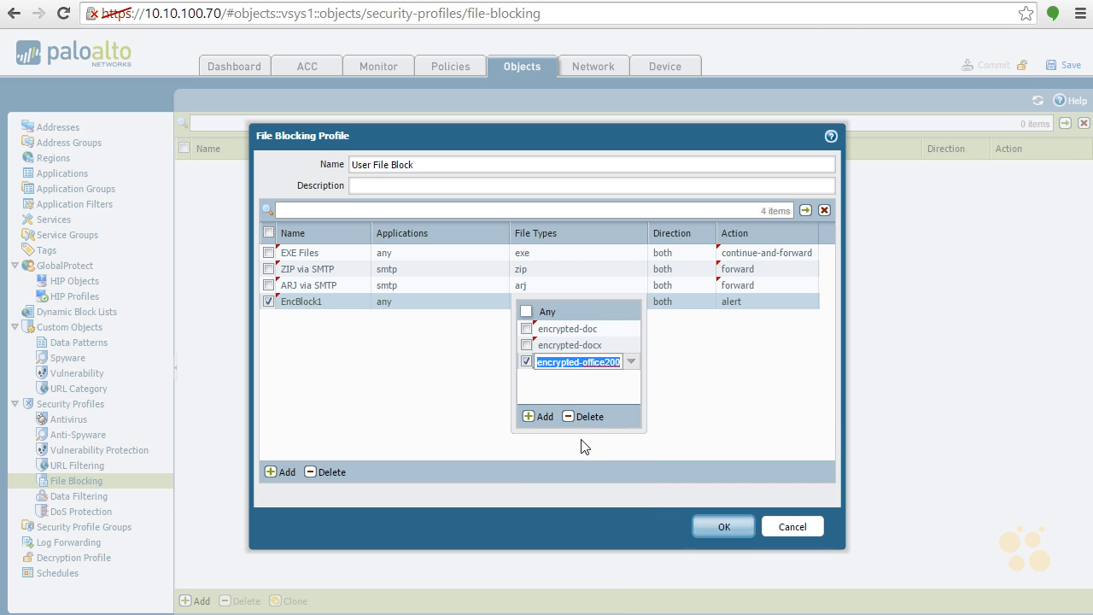
left_click(542, 417)
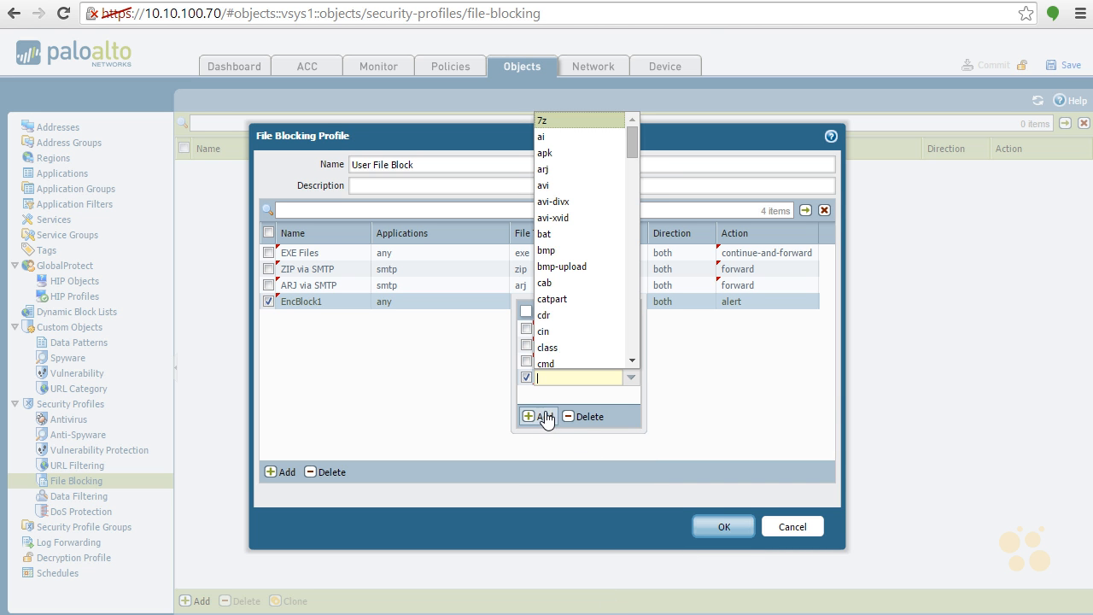
left_click(632, 212)
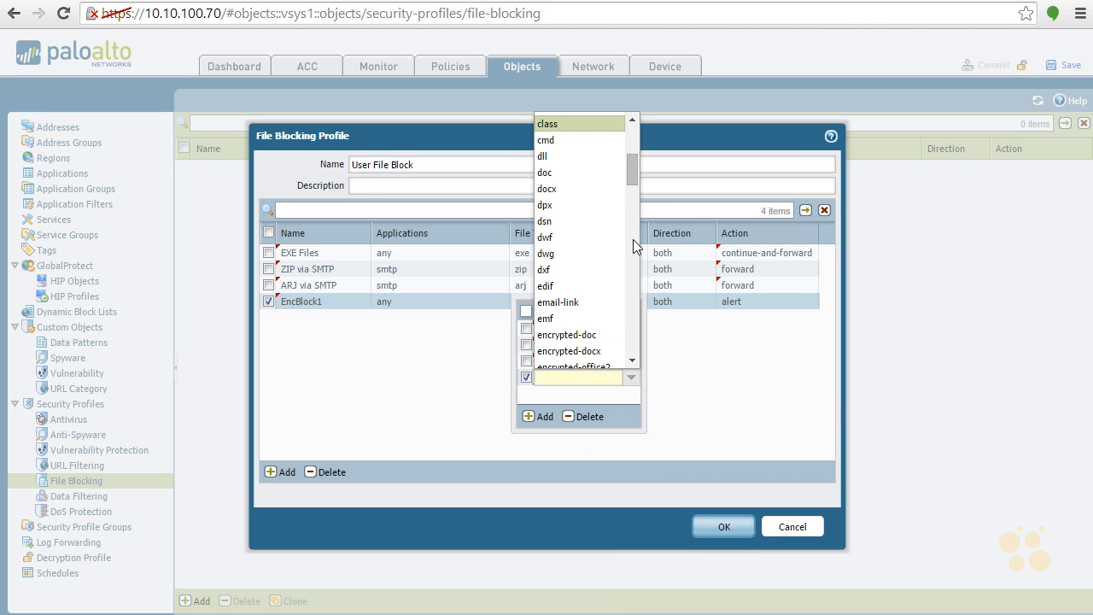
left_click(633, 238)
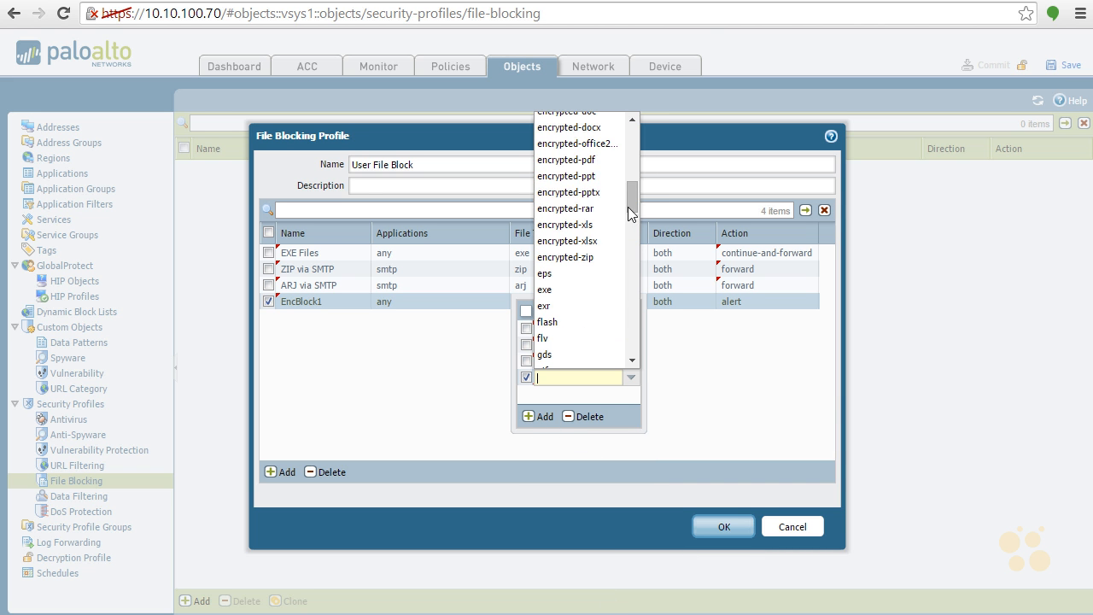
left_click(589, 160)
- Add the encrypted-ppt and encrypted-pptx file types to the EncBlock1 rule
left_click(542, 417)
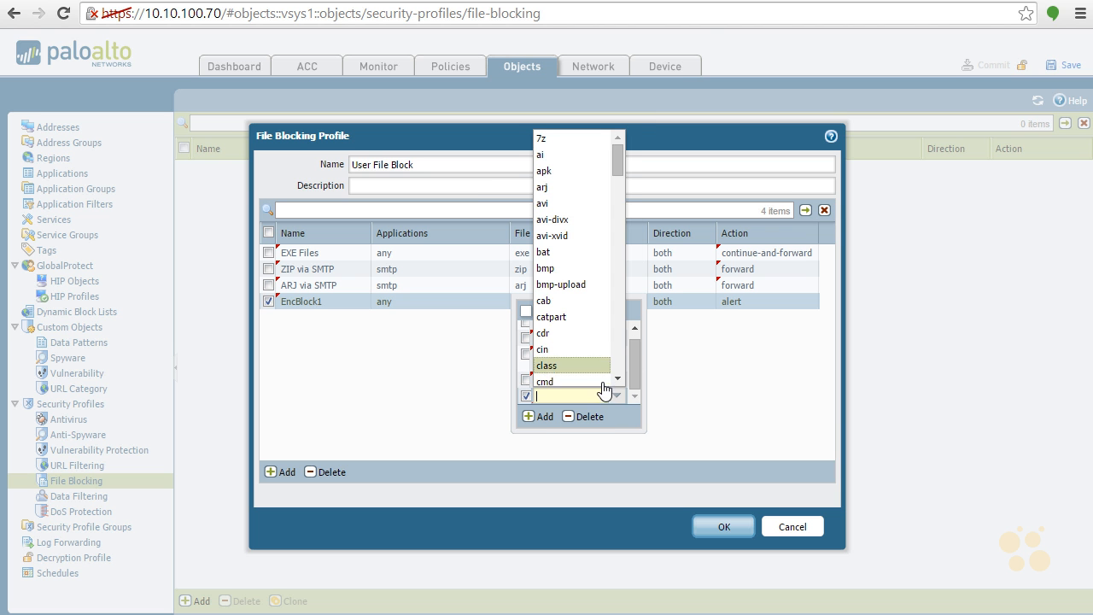
left_click(618, 324)
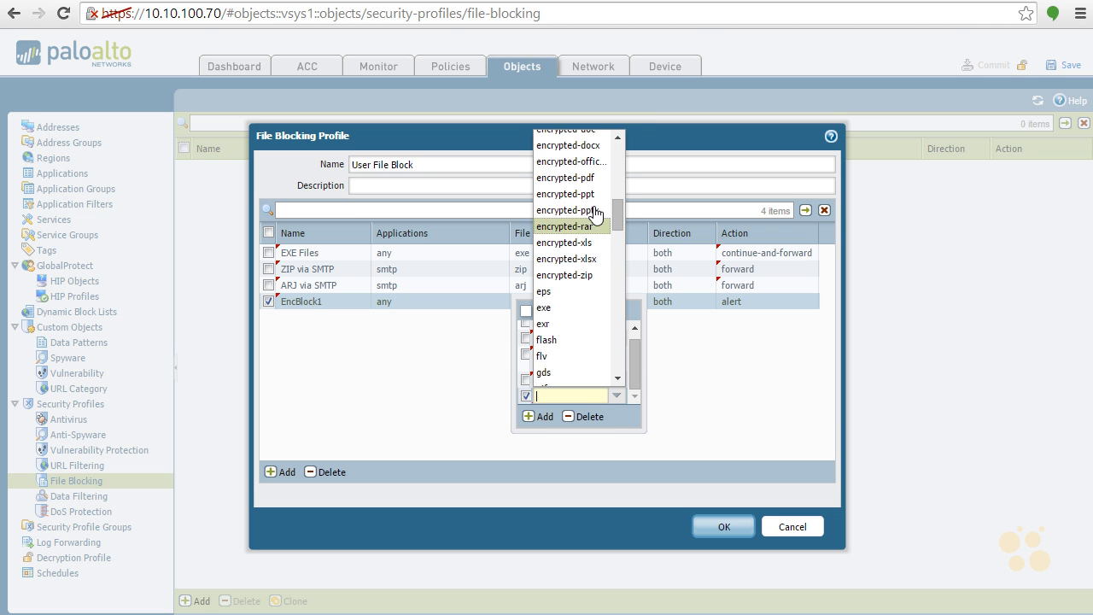
left_click(602, 202)
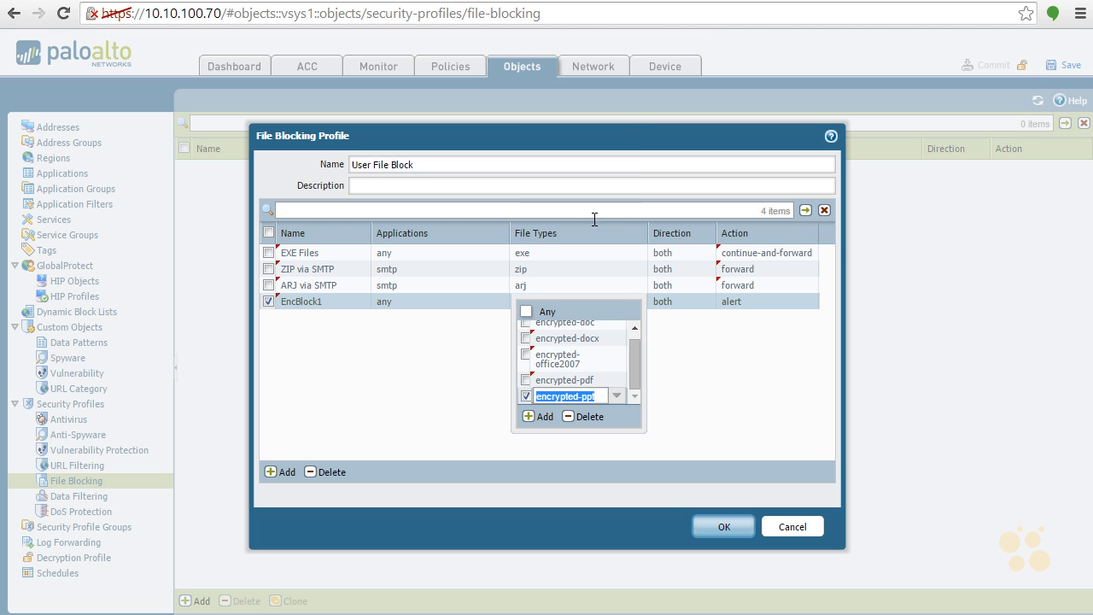
left_click(541, 419)
left_click(622, 326)
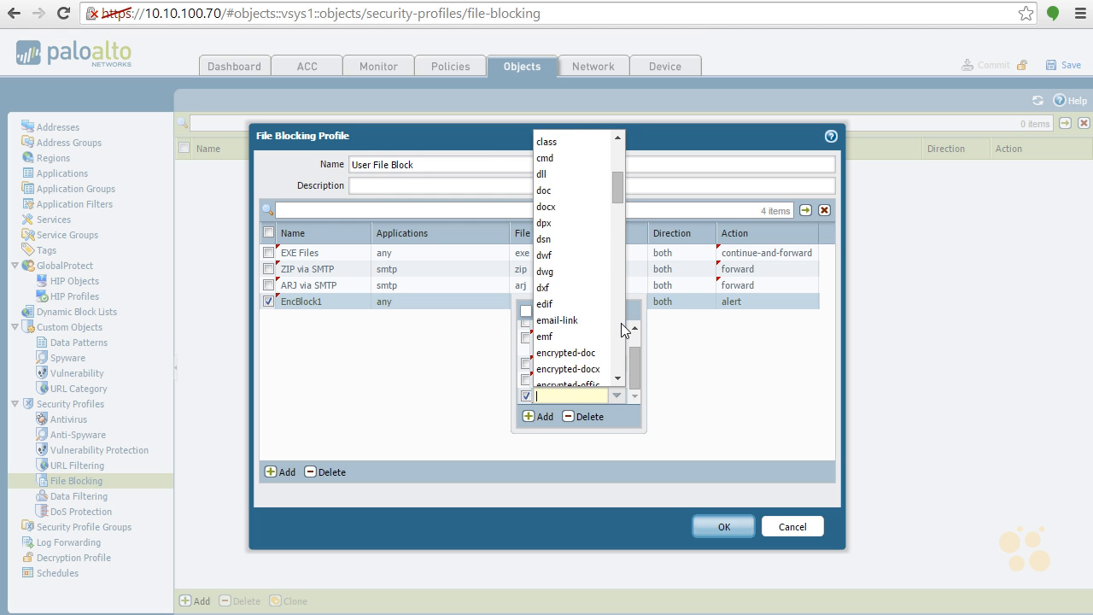
left_click(622, 324)
left_click(598, 207)
- Add the encrypted-rar file type to the EncBlock1 rule
left_click(538, 417)
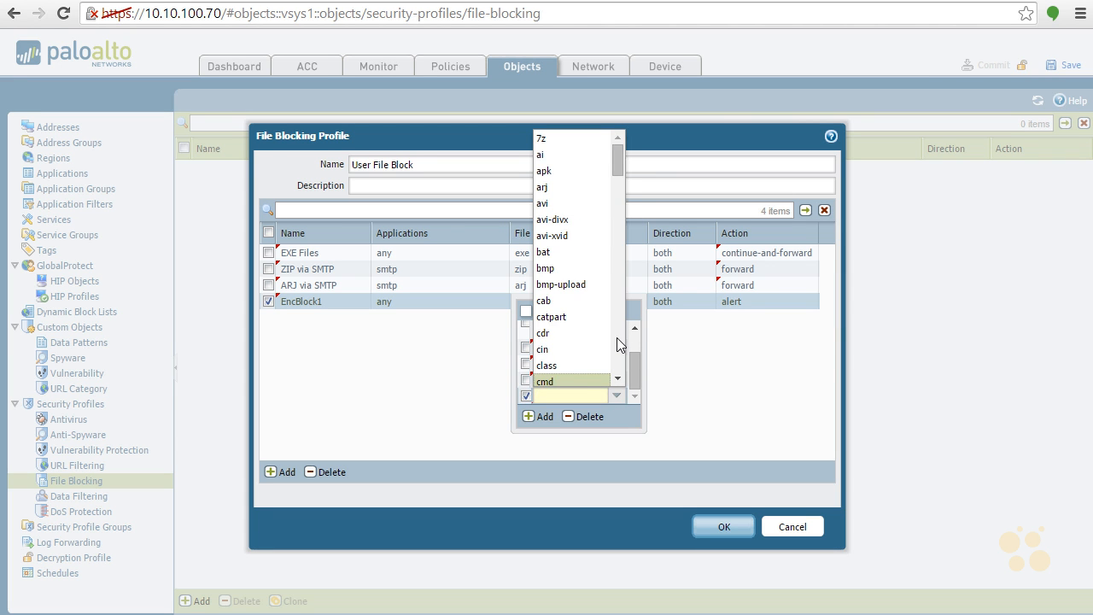
left_click(617, 336)
left_click(617, 337)
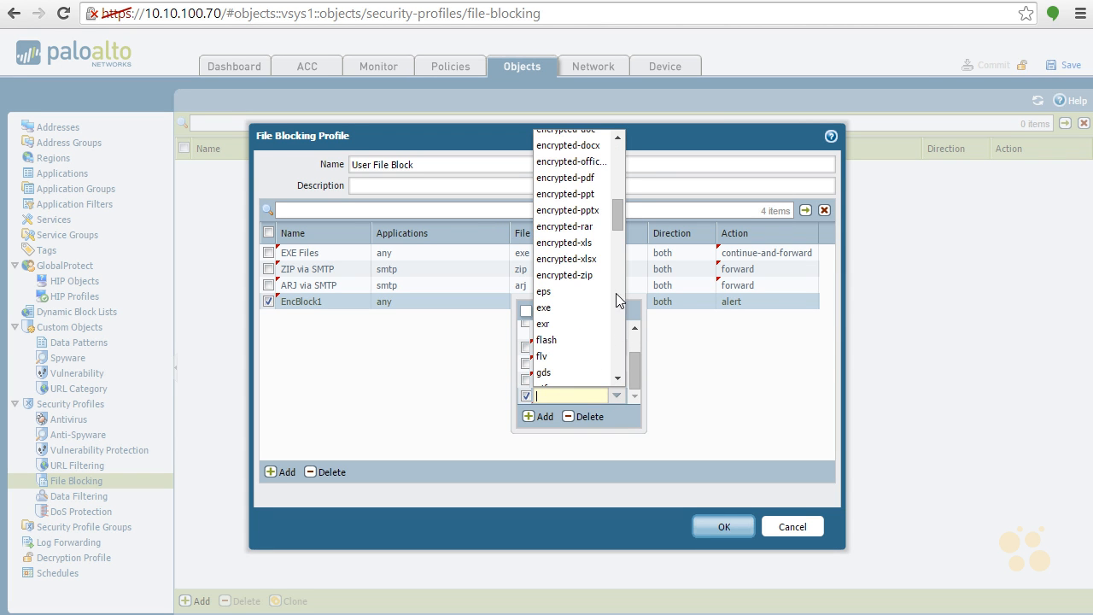
left_click(591, 226)
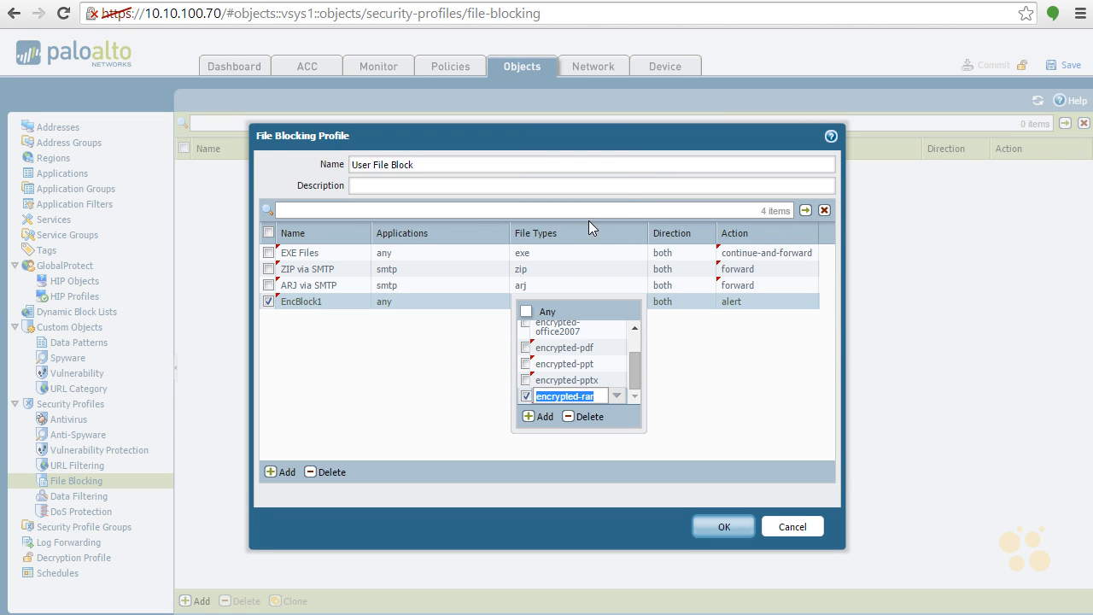
- Add the encrypted-xls and encrypted-xlsx file types to the EncBlock1 rule
left_click(539, 417)
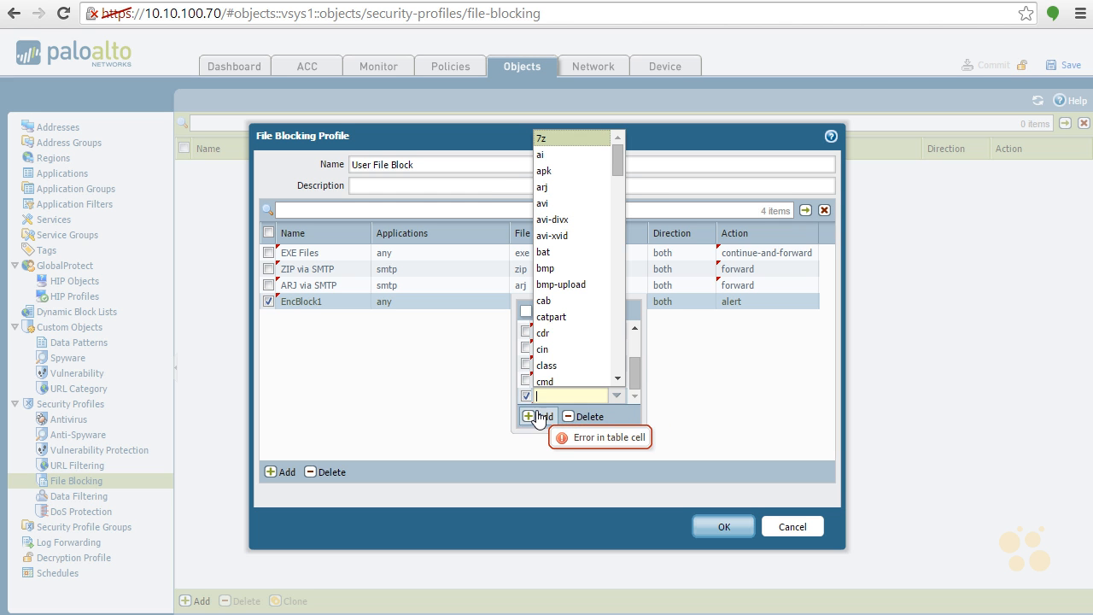
left_click(616, 325)
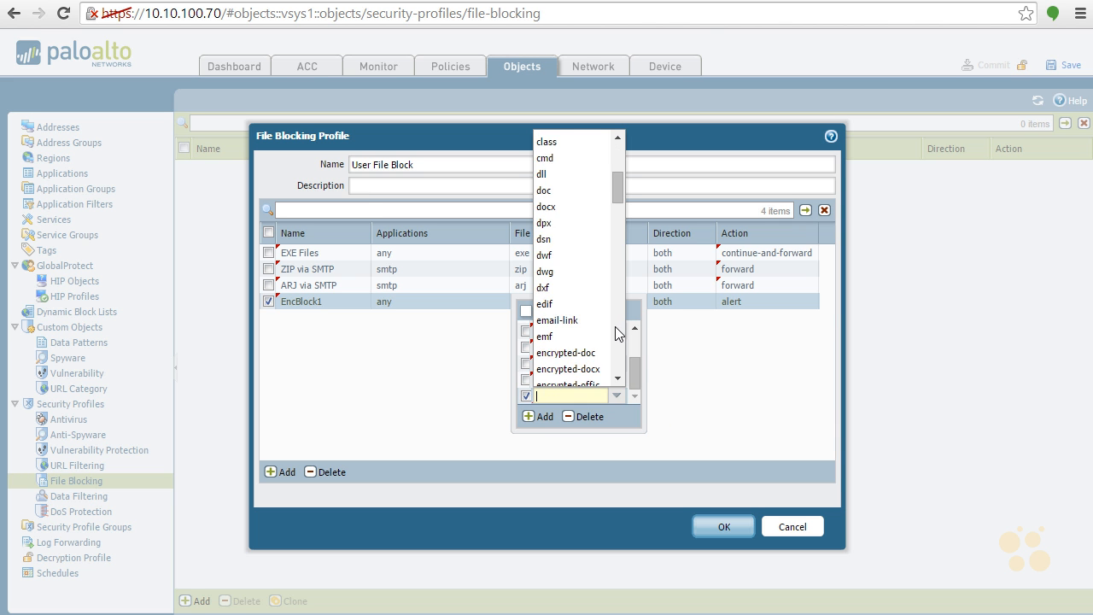
left_click(615, 326)
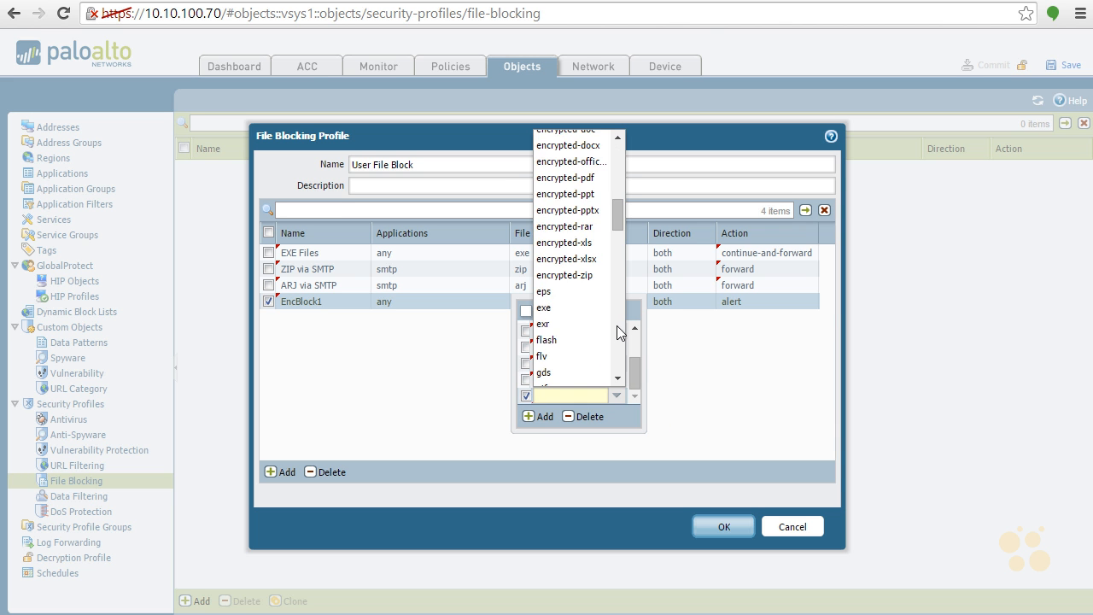
left_click(598, 243)
left_click(538, 417)
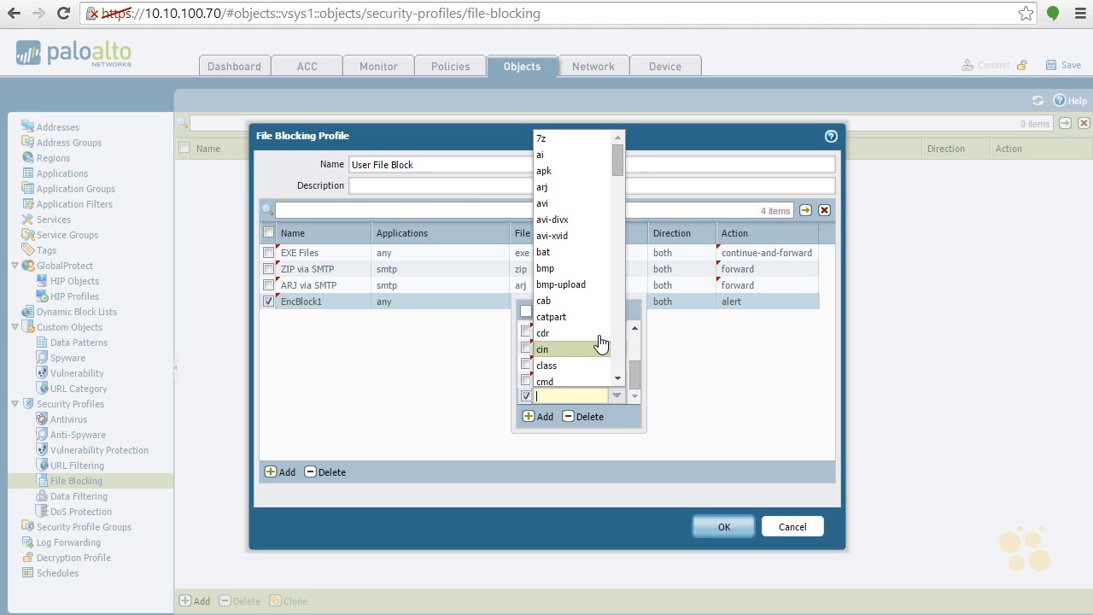
left_click(618, 327)
left_click(618, 327)
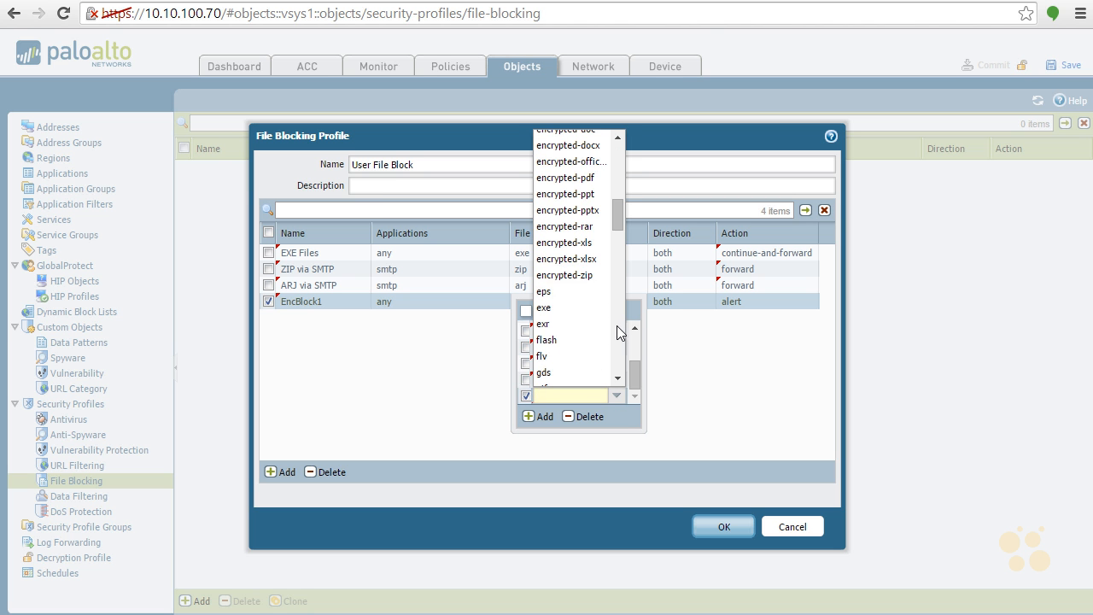
left_click(594, 259)
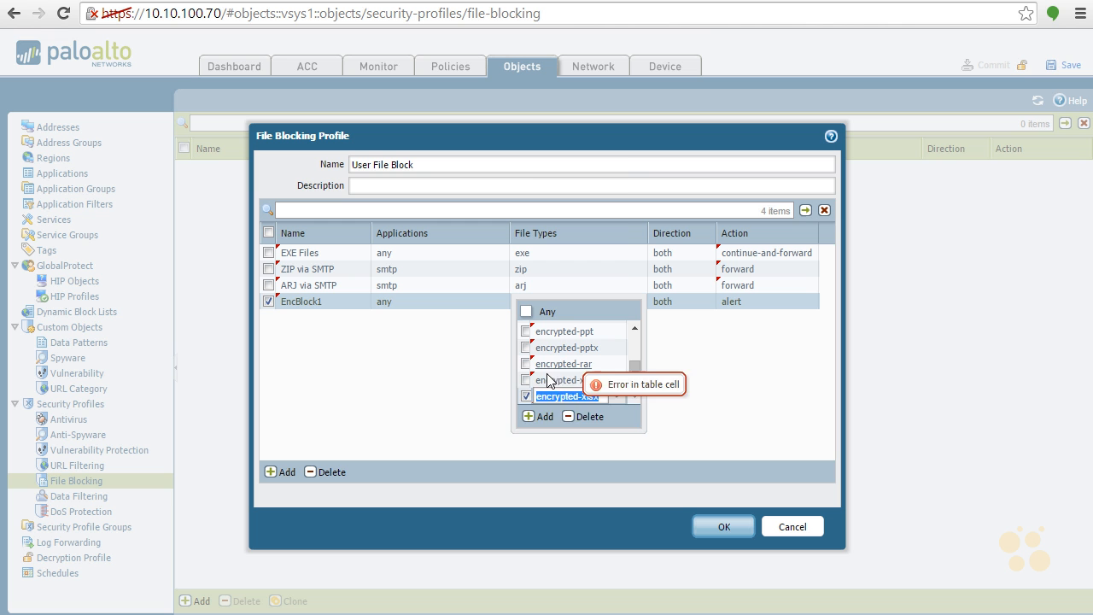
- Add the encrypted-zip file type to the EncBlock1 rule and close its file type list
left_click(535, 417)
left_click(620, 341)
left_click(618, 341)
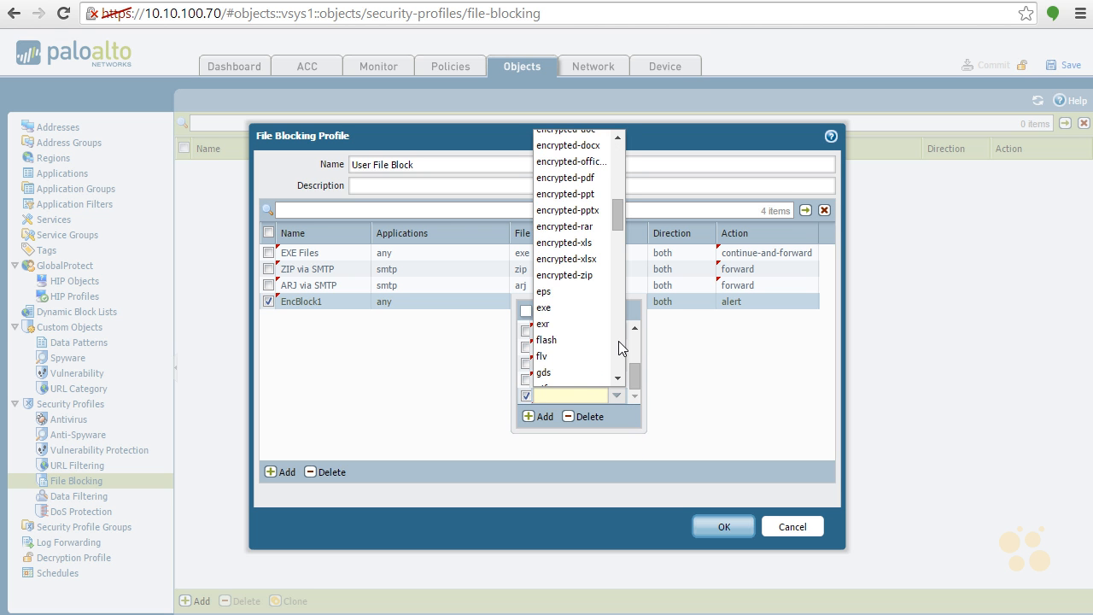
left_click(595, 276)
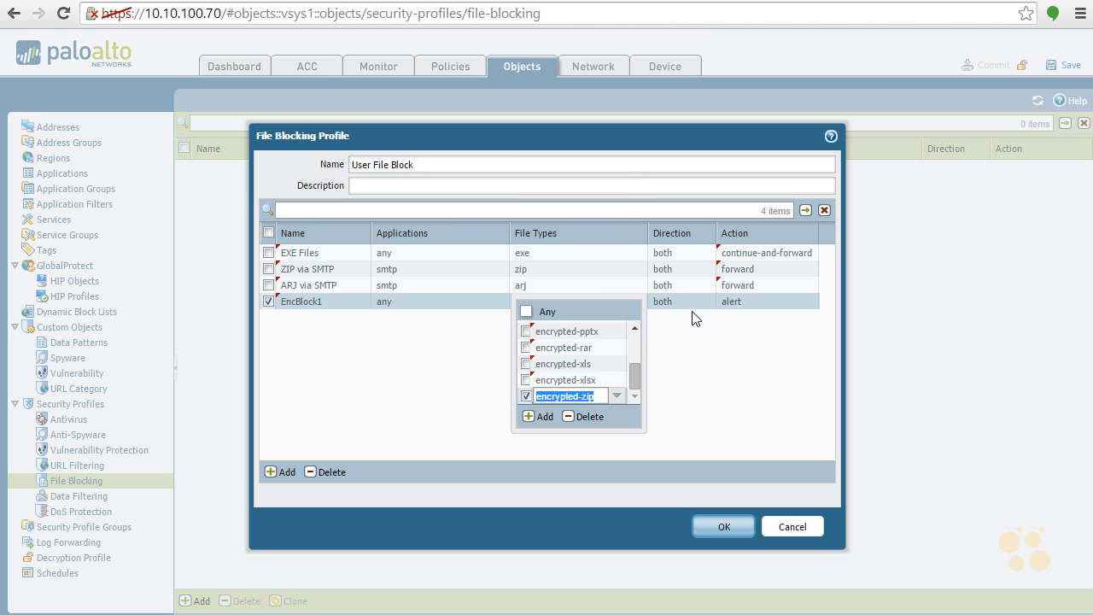
left_click(685, 364)
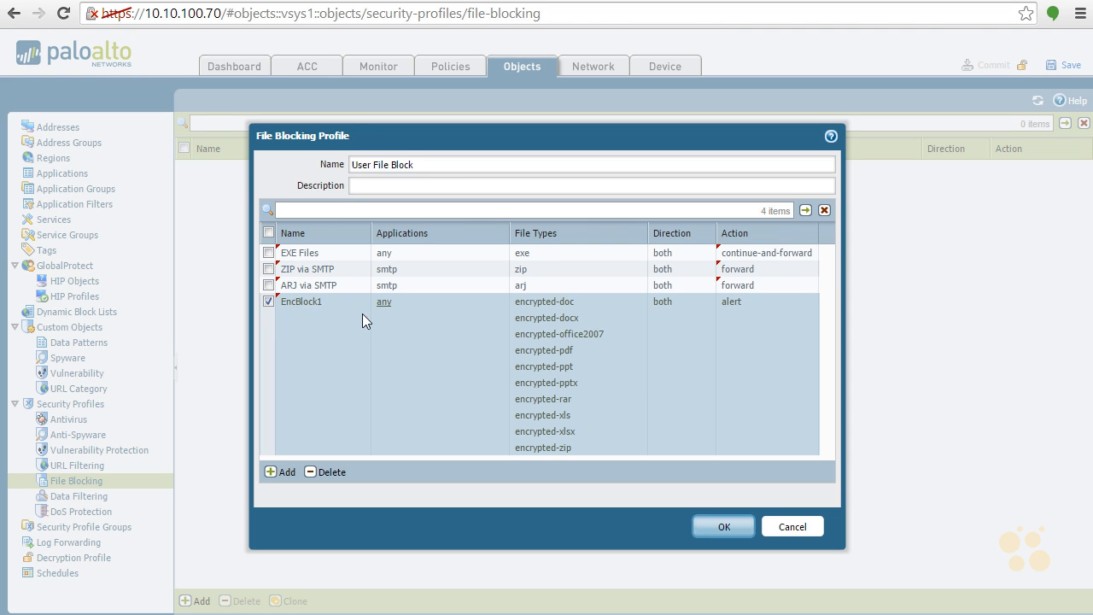
- Rename the EncBlock1 rule to Encrypted Files, set its action to block, and save the file blocking profile
left_click(311, 303)
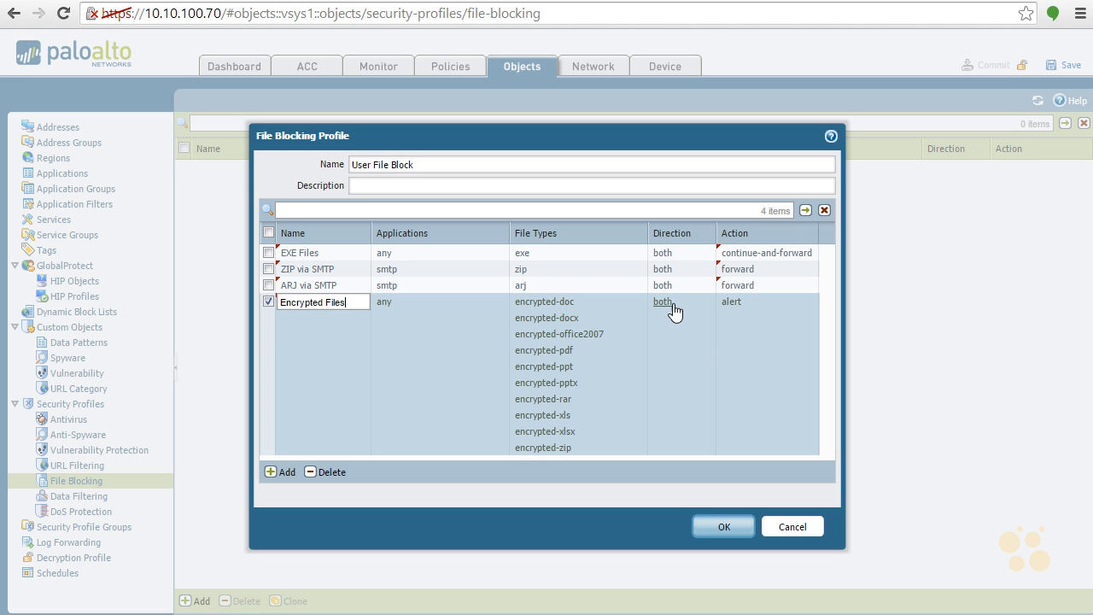
left_click(726, 304)
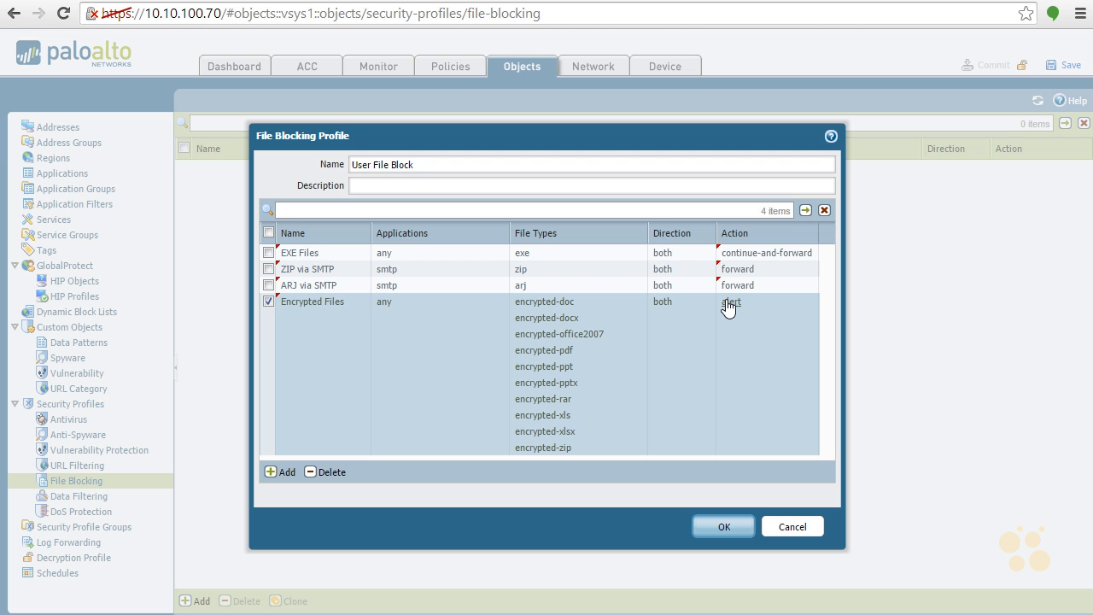
left_click(732, 335)
left_click(745, 357)
left_click(723, 527)
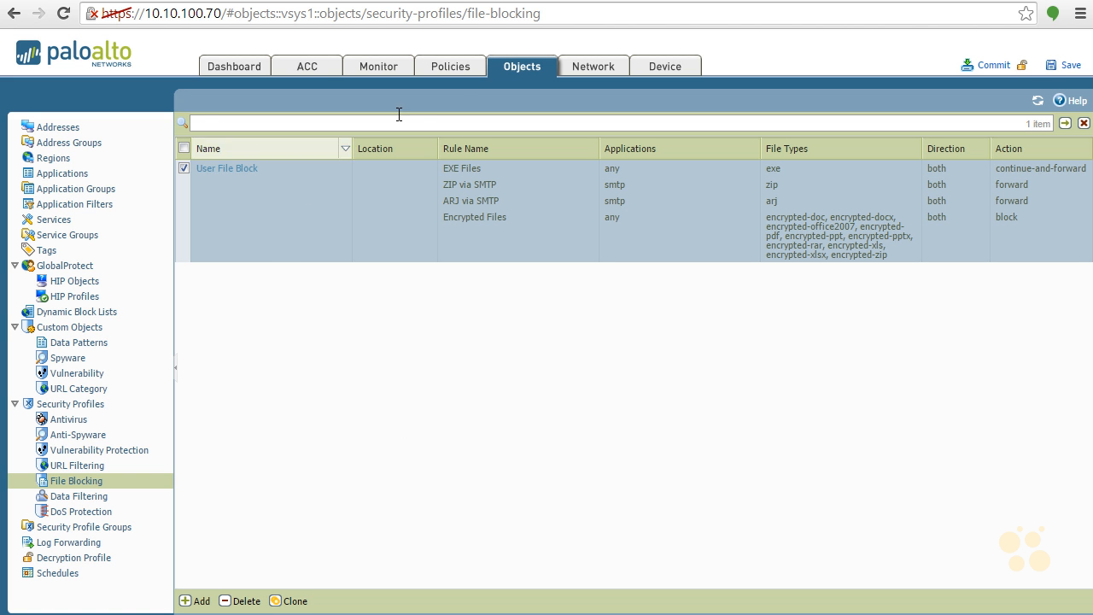
- Assign the User File Block file blocking profile to the All Users to Internet security rule
left_click(464, 72)
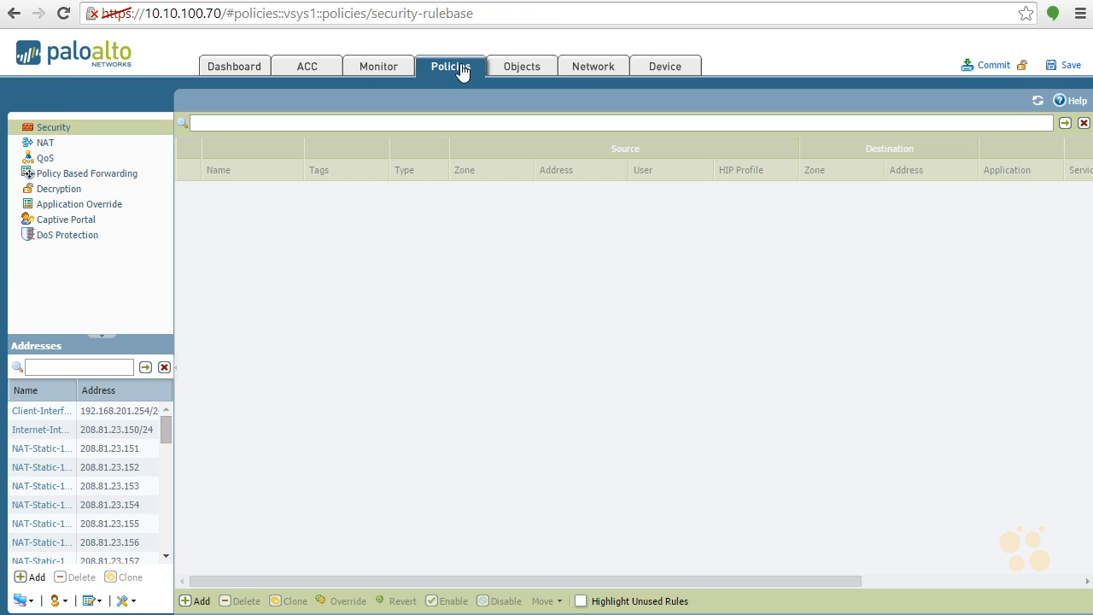
left_click(921, 584)
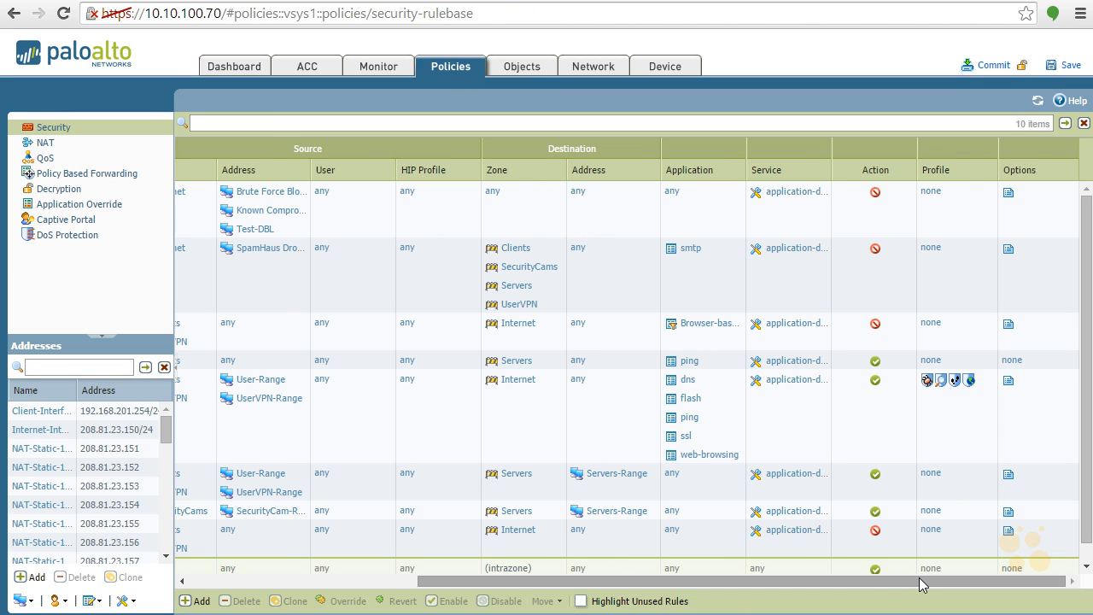
left_click(970, 383)
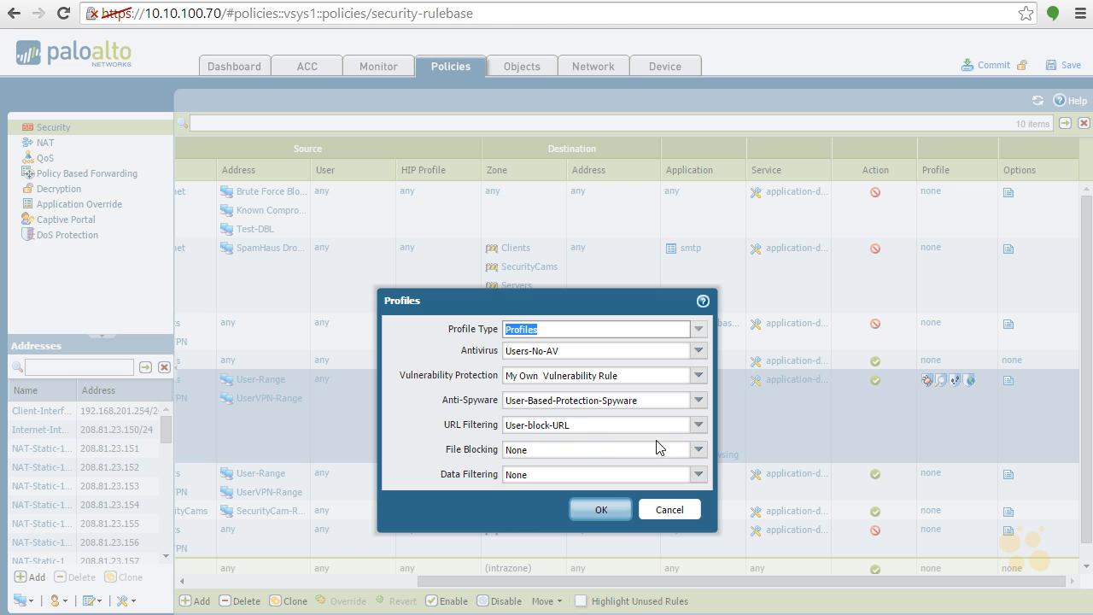
left_click(699, 450)
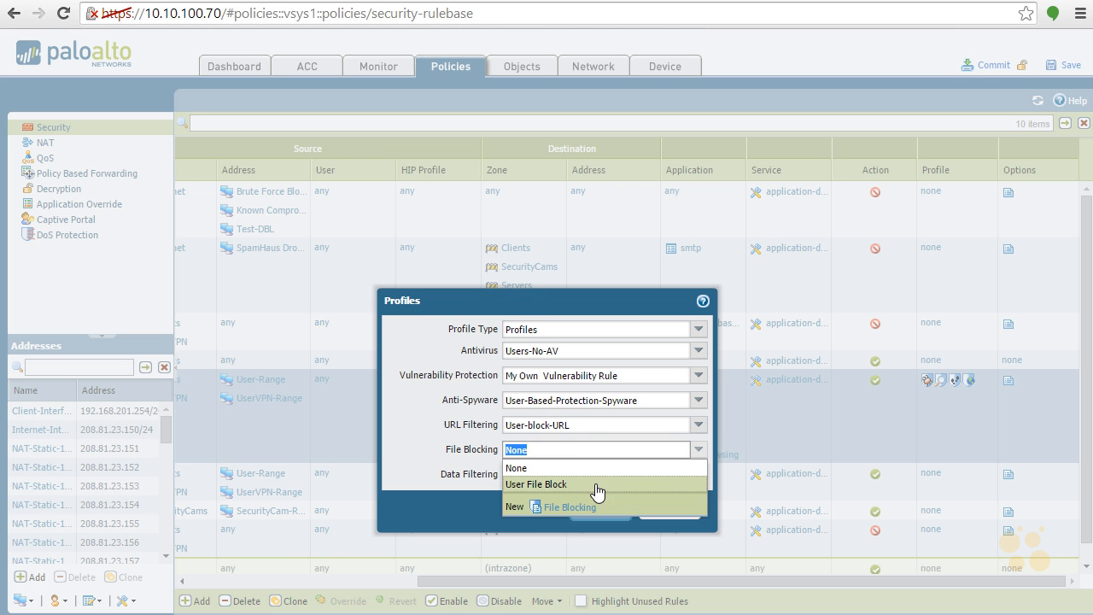
left_click(596, 484)
left_click(601, 510)
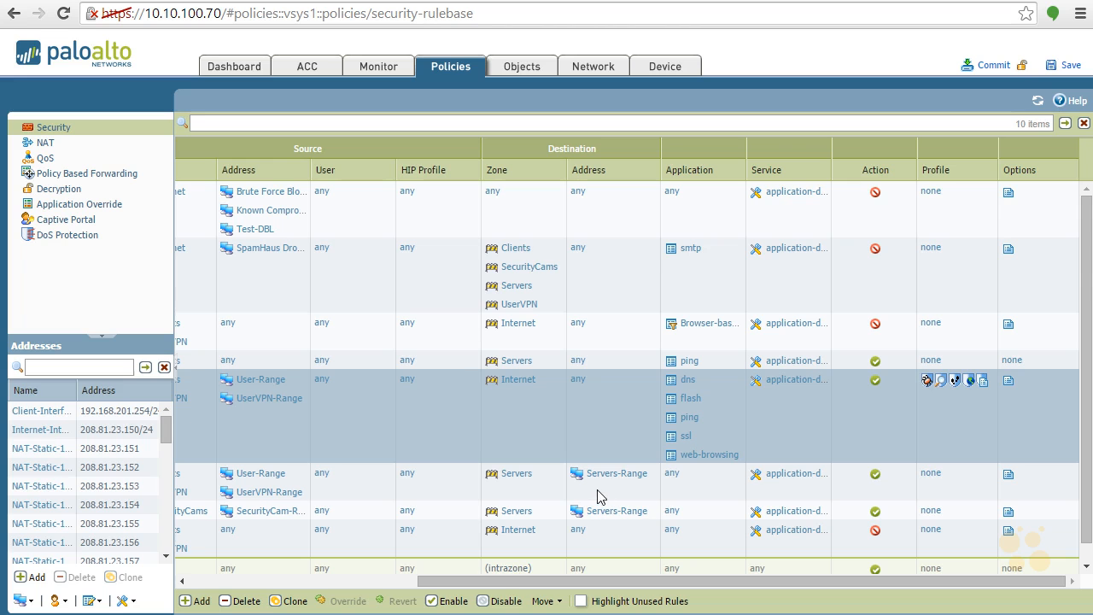
- Commit the configuration, read the full commit warning, and close the commit results
left_click(988, 68)
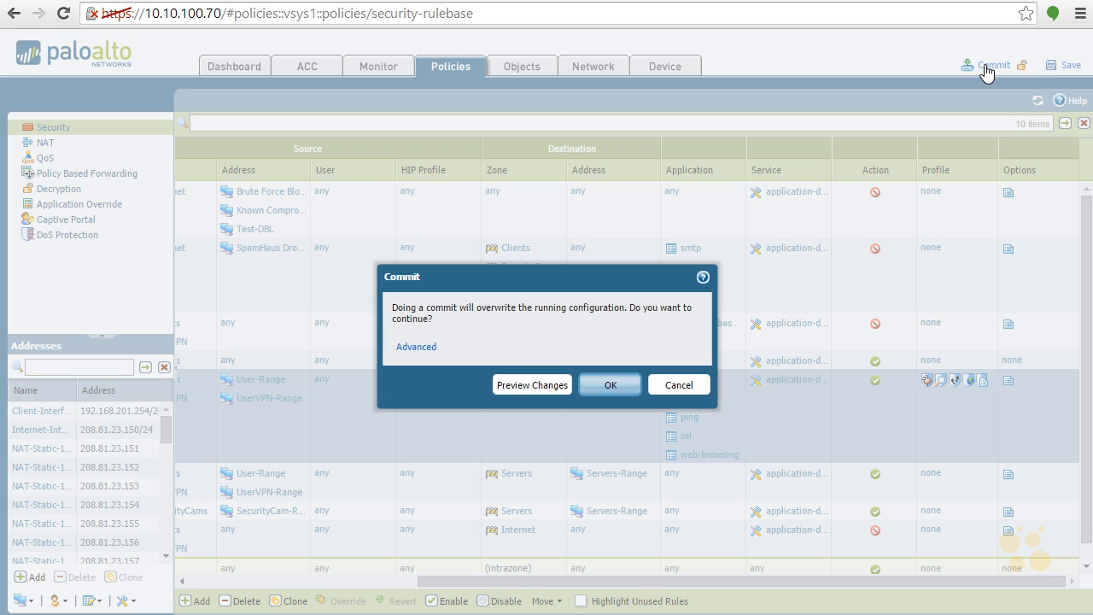
left_click(619, 384)
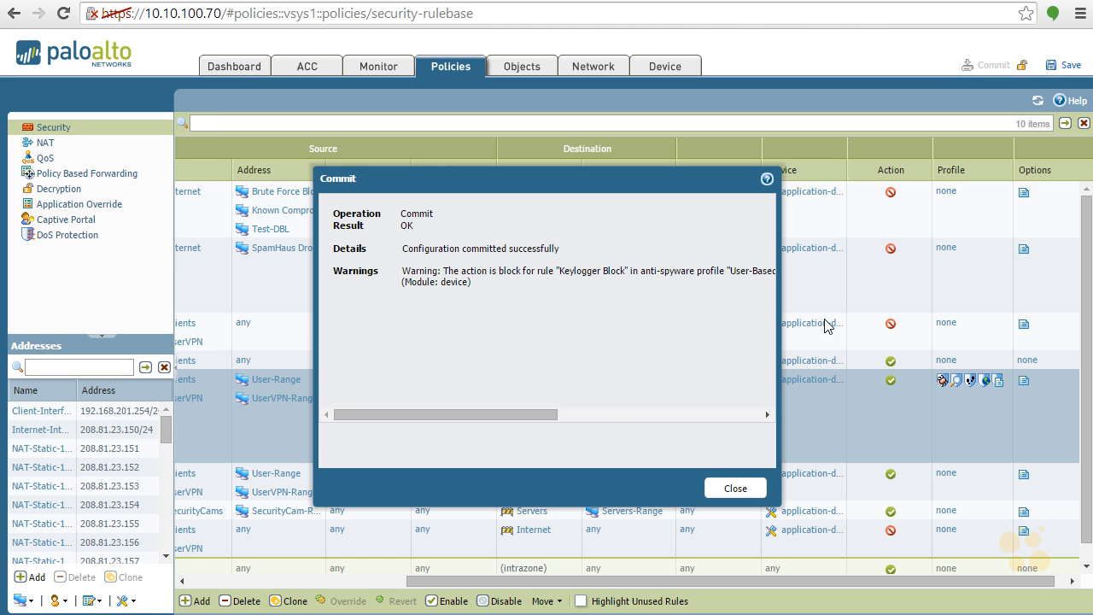
left_click_drag(544, 419, 757, 432)
left_click(737, 489)
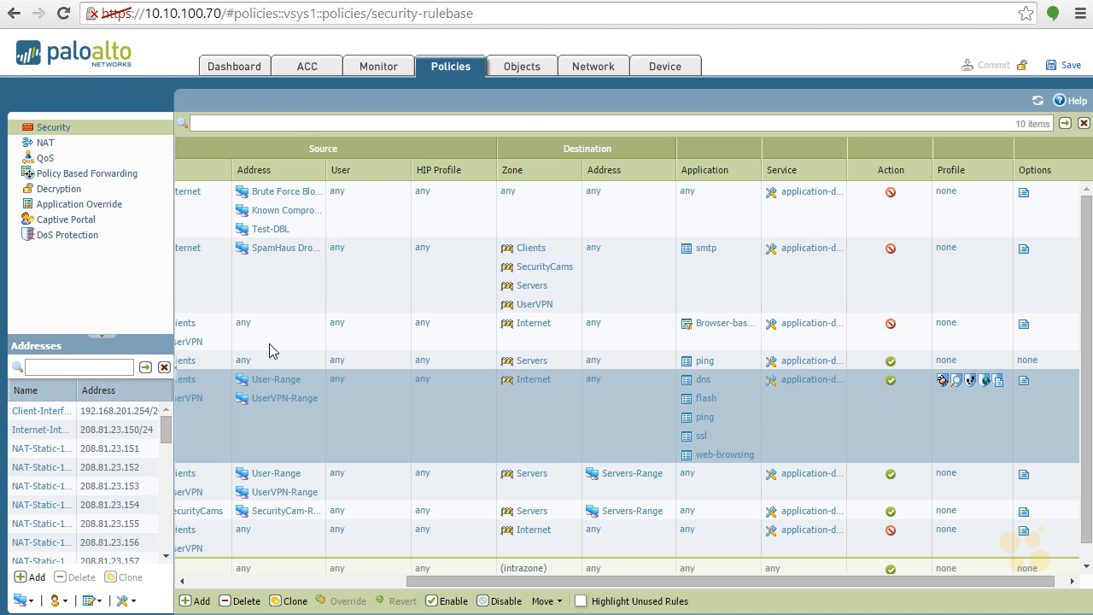
- Create a data filtering profile named My HR Data Policy with data capture enabled
left_click(523, 70)
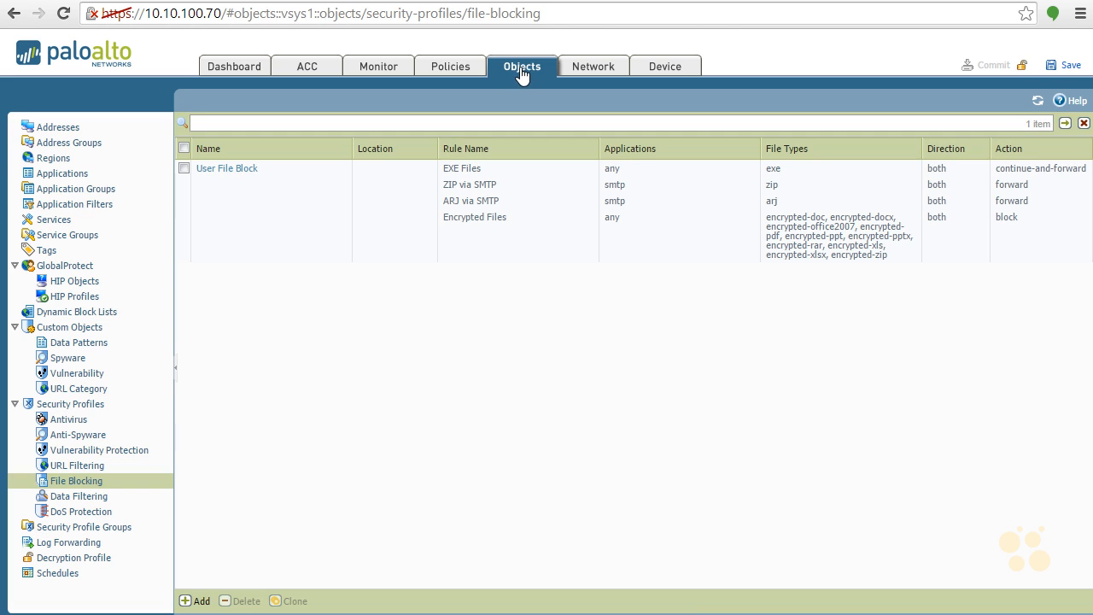
left_click(86, 499)
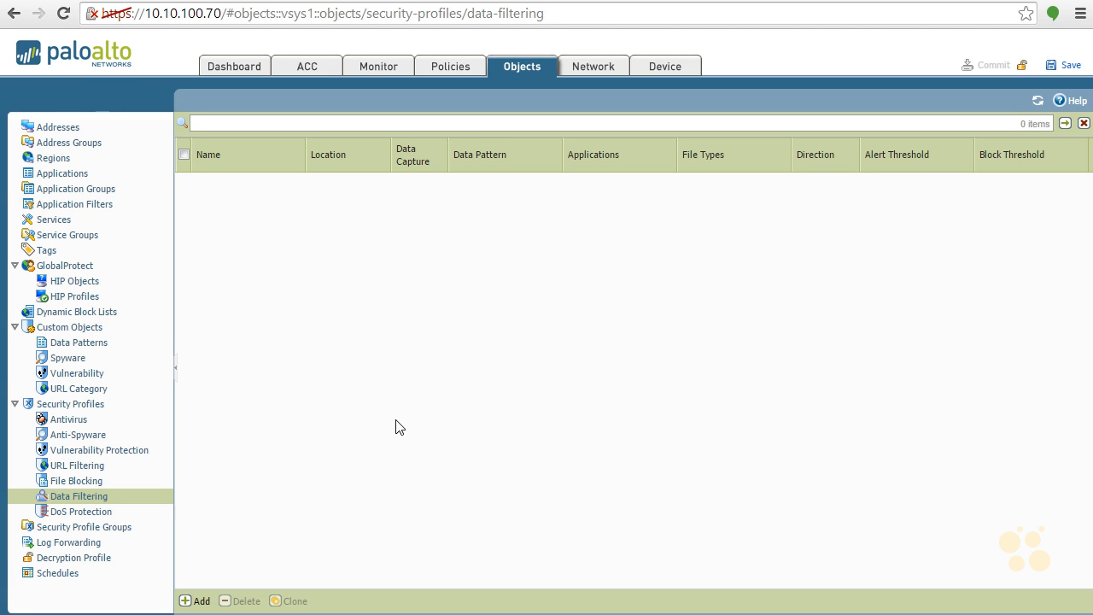
left_click(200, 601)
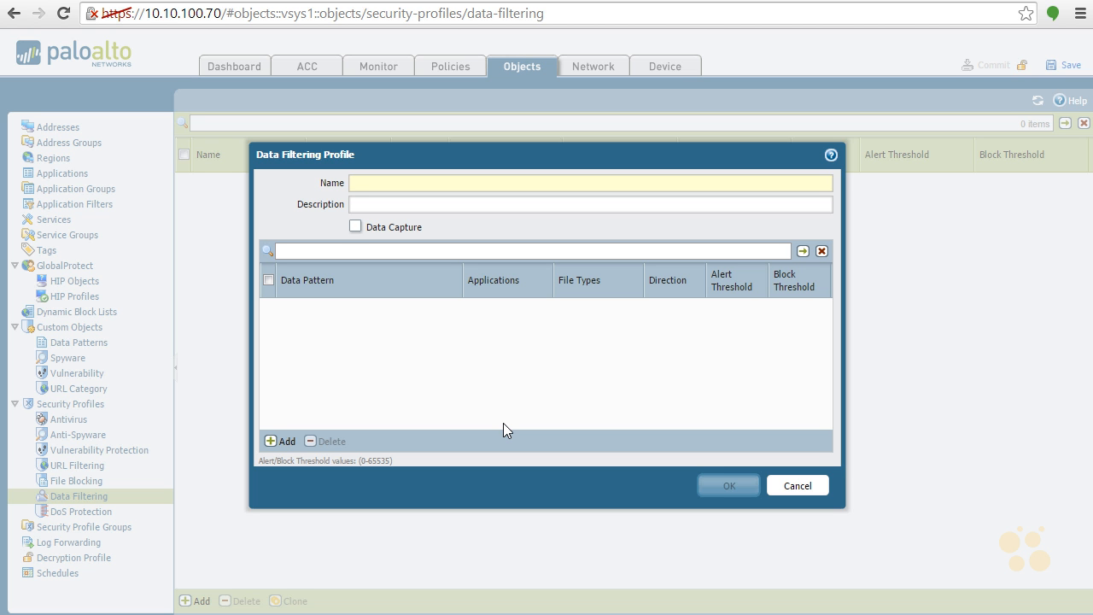
type("My HR ")
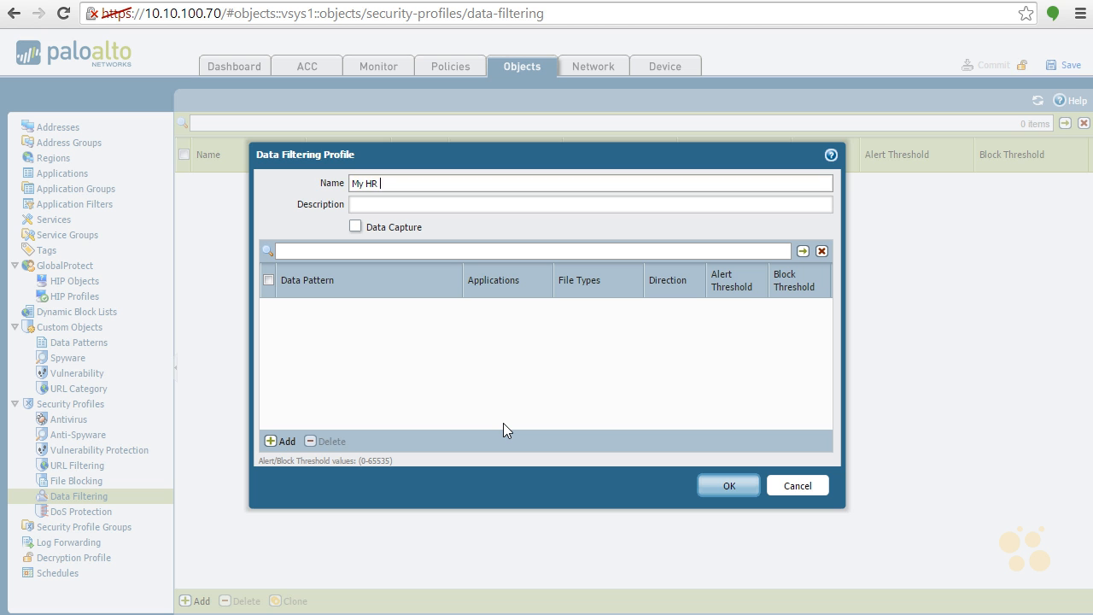
type("Data Policyt")
left_click(354, 226)
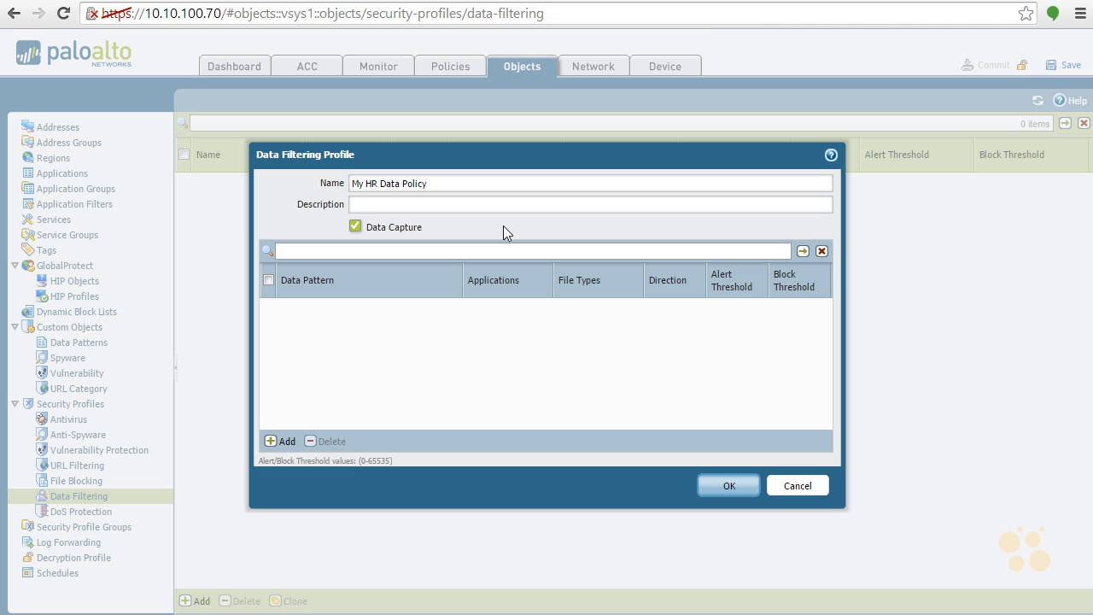
- Add the CC-SSN data pattern to the My HR Data Policy profile
left_click(286, 442)
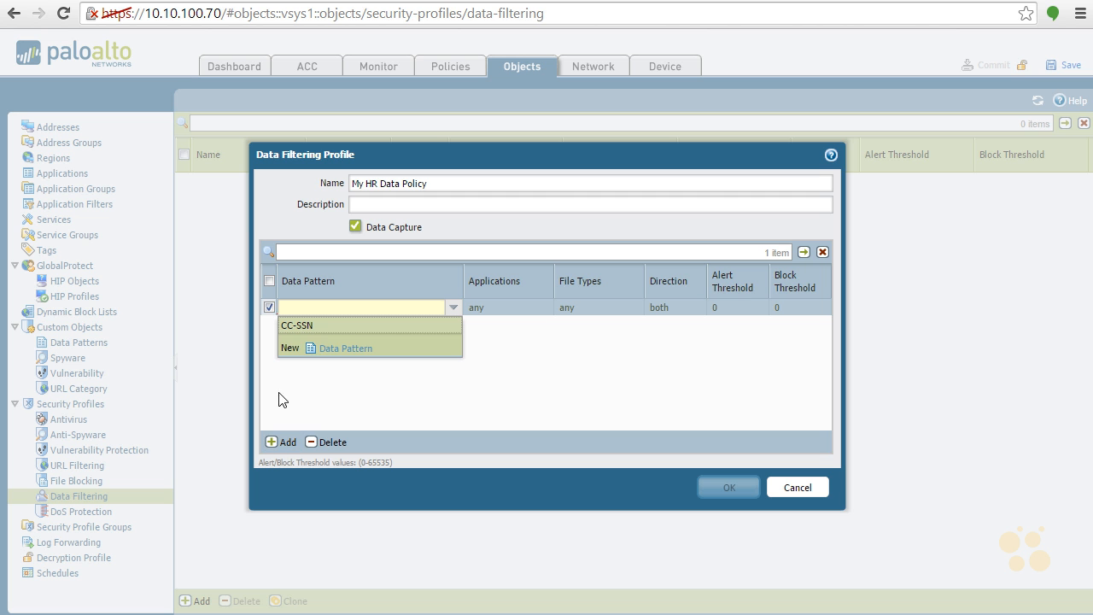
left_click(307, 327)
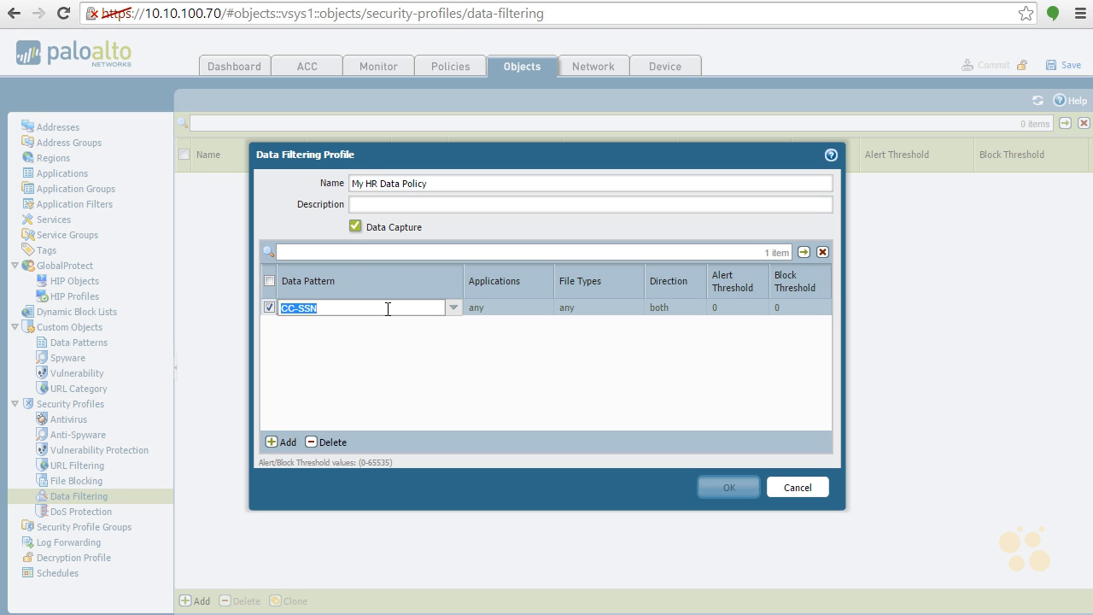
left_click(437, 333)
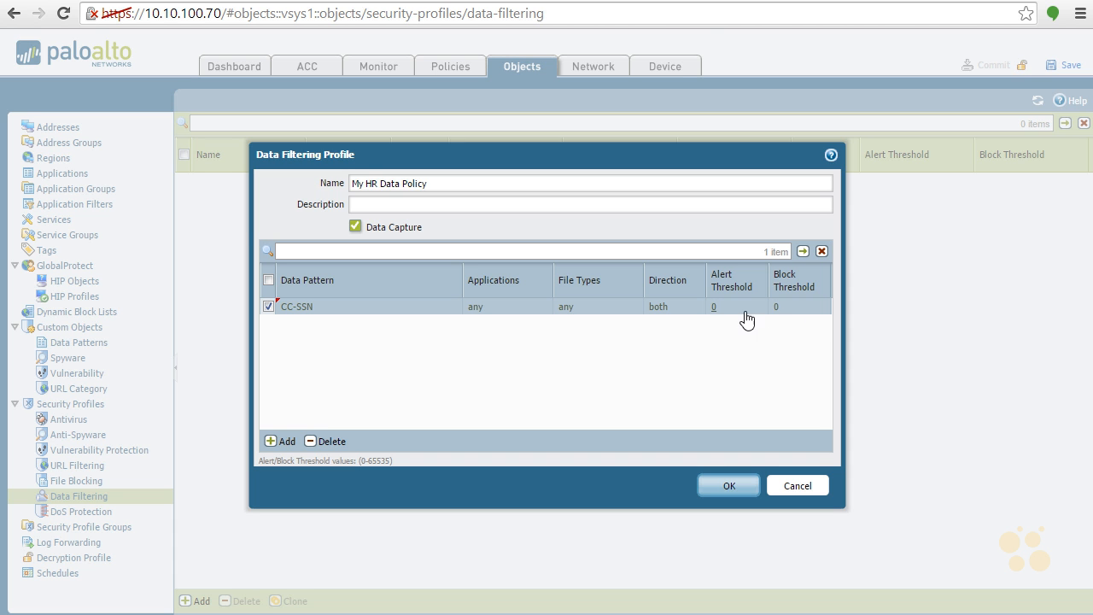
- Set the CC-SSN pattern's alert threshold to 1 and its block threshold to 2
left_click(716, 306)
left_click(800, 299)
left_click(779, 308)
type("2")
key("BackSpace")
key("BackSpace")
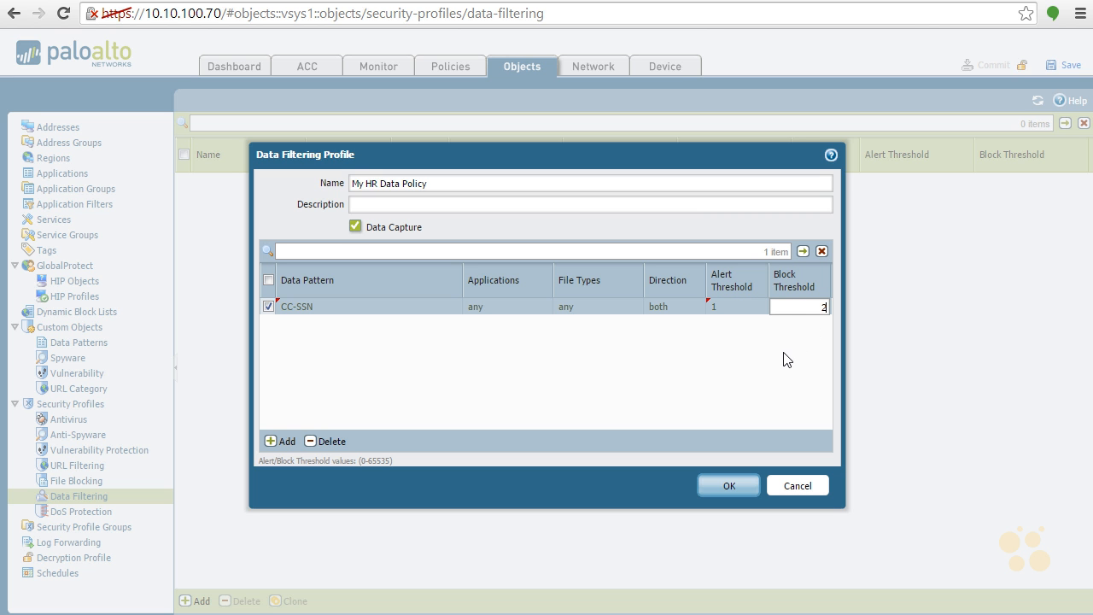
left_click(763, 401)
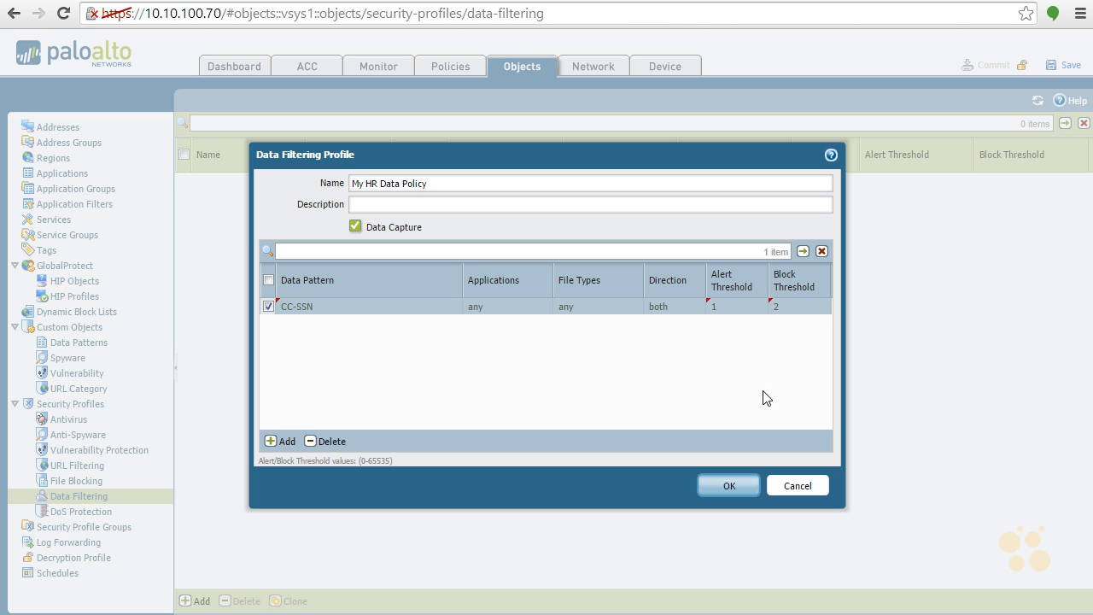
left_click(285, 442)
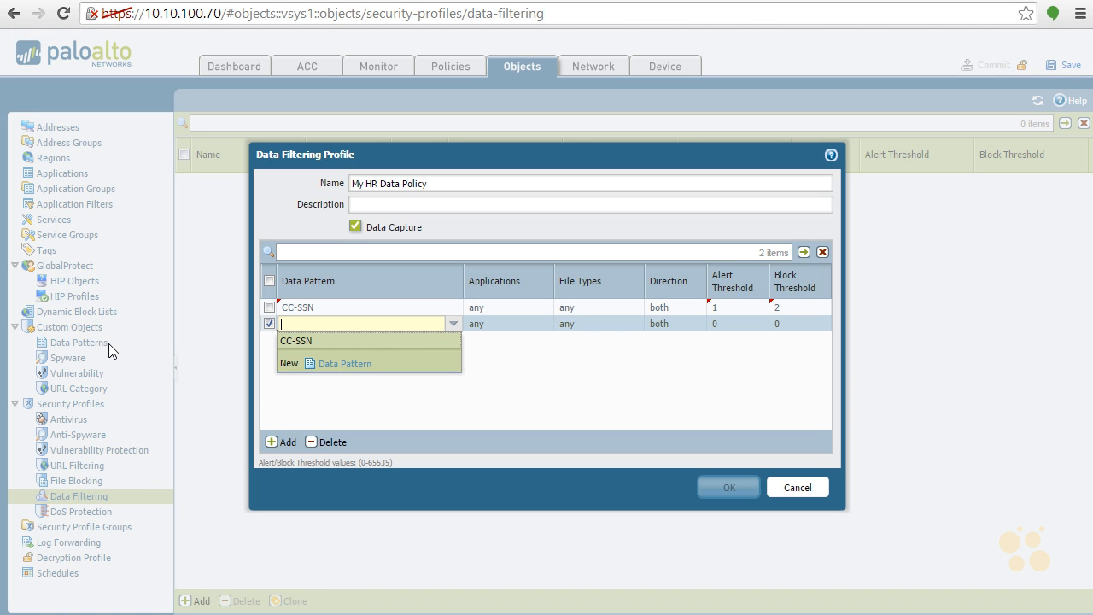
left_click(346, 364)
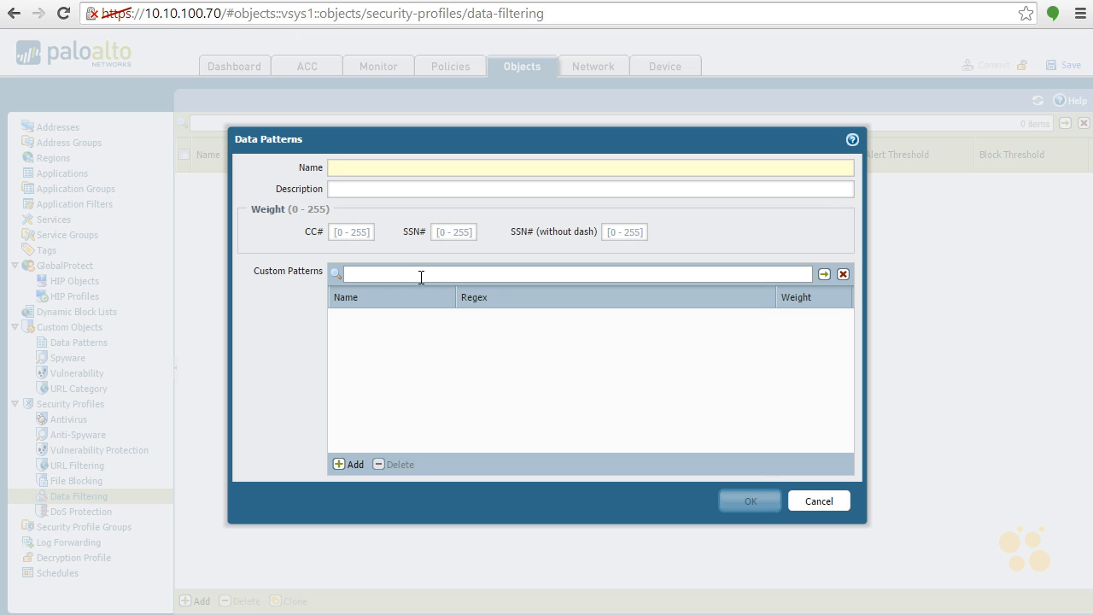
left_click(343, 467)
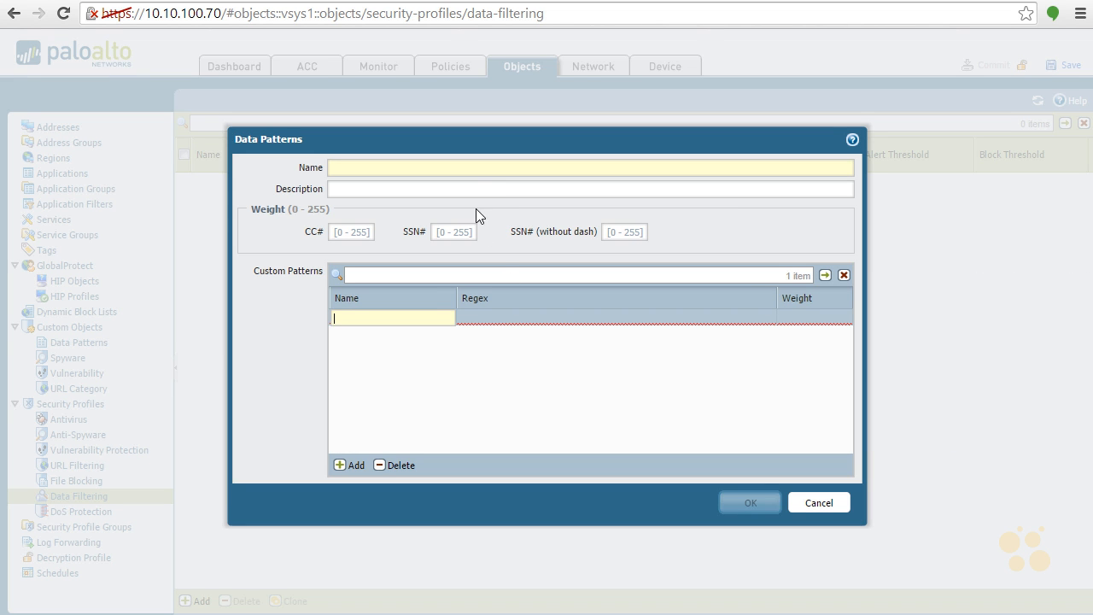
left_click(821, 504)
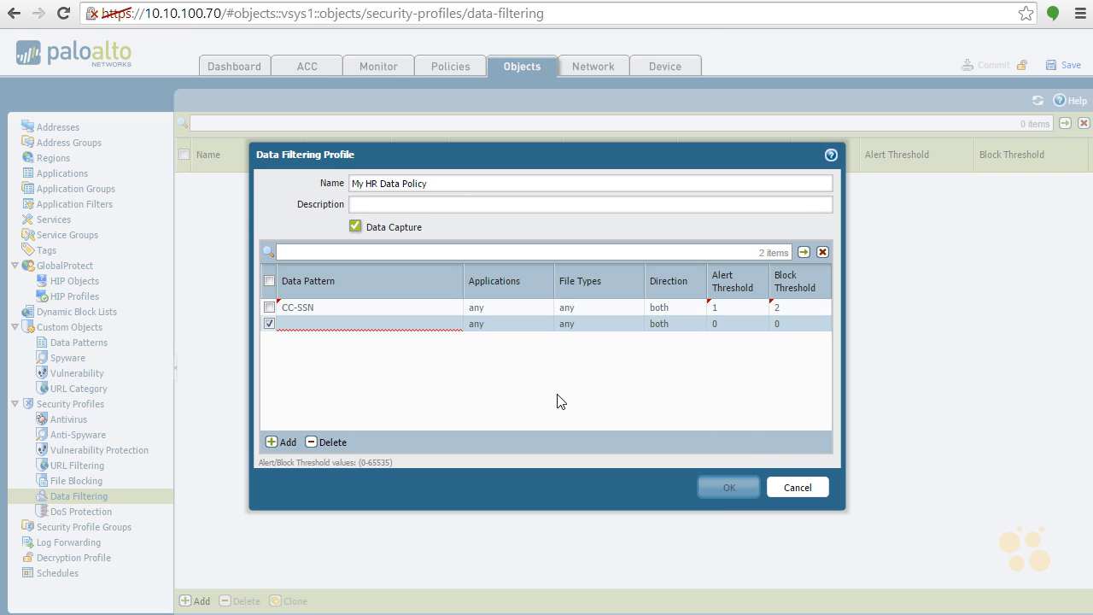
left_click(355, 324)
left_click(334, 440)
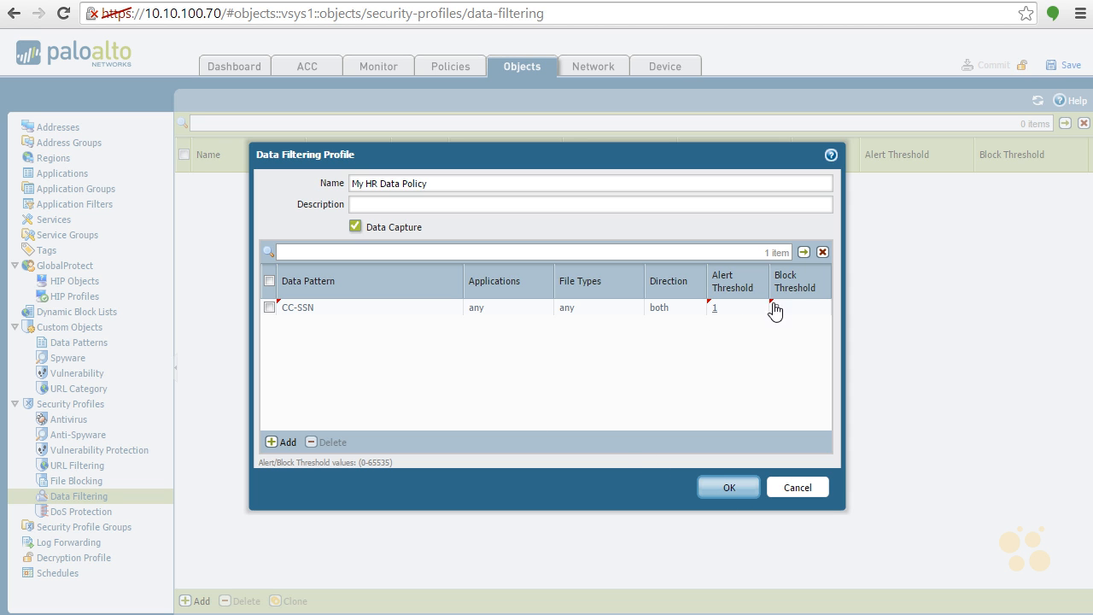
- Save the data filtering profile and assign My HR Data Policy to the All Users to Internet security rule
left_click(733, 488)
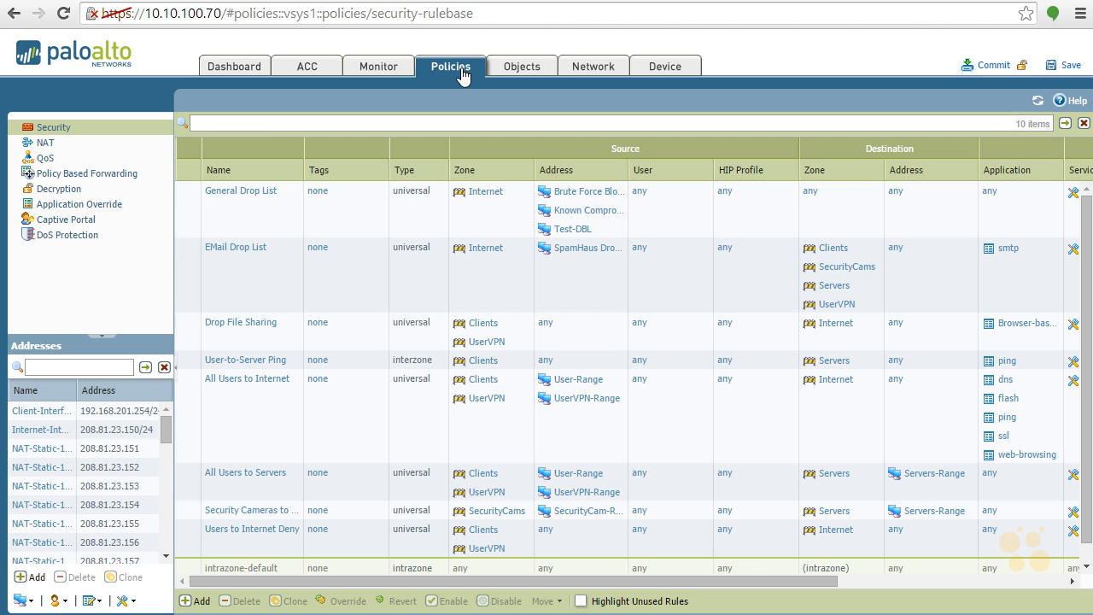
left_click(943, 582)
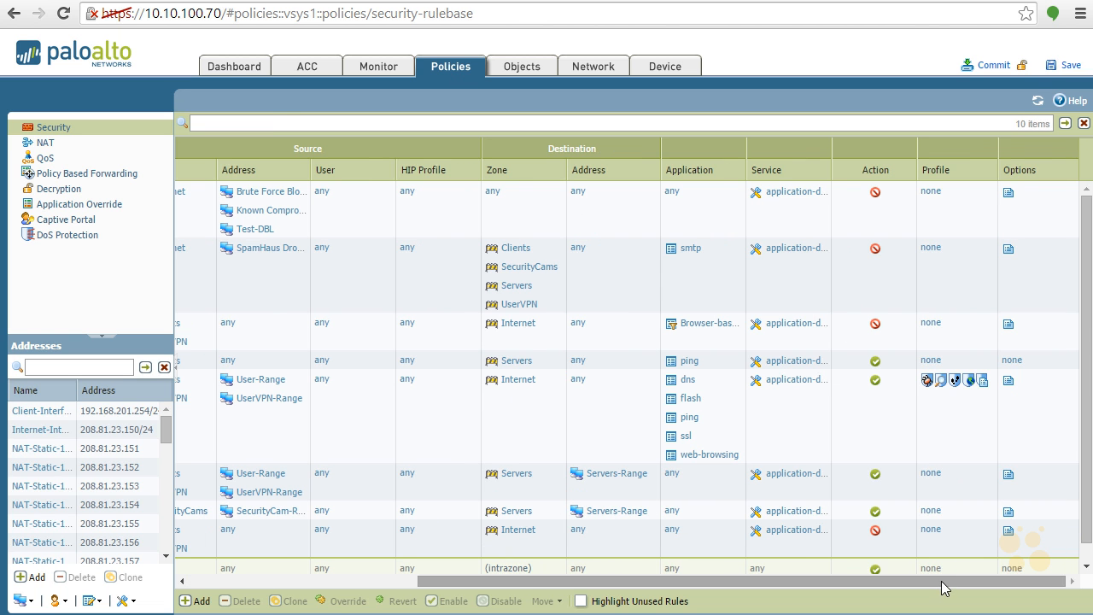
left_click(976, 384)
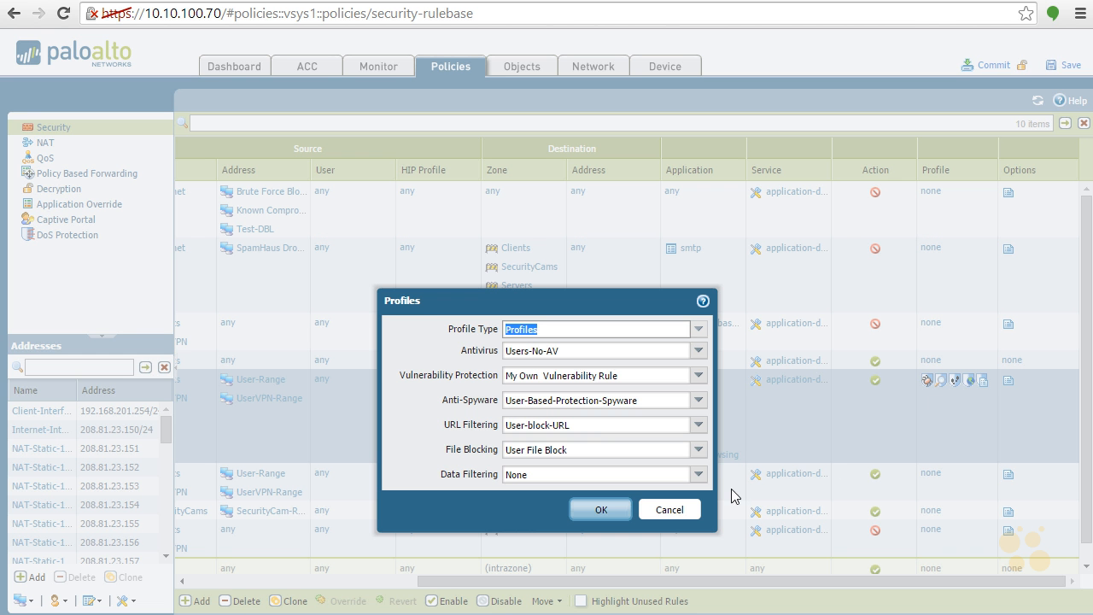
left_click(699, 475)
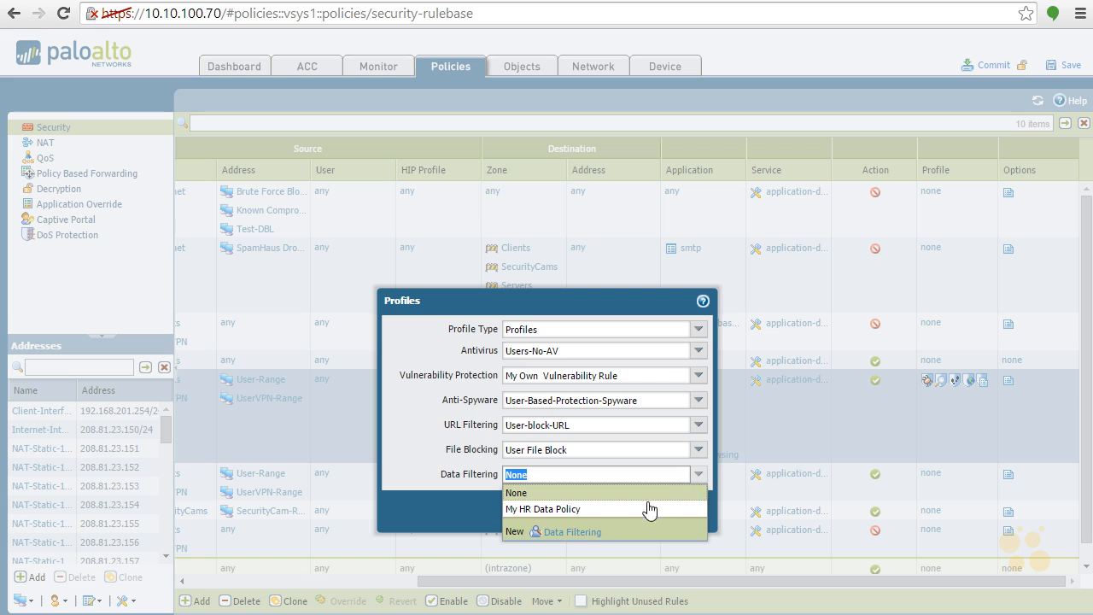
left_click(633, 510)
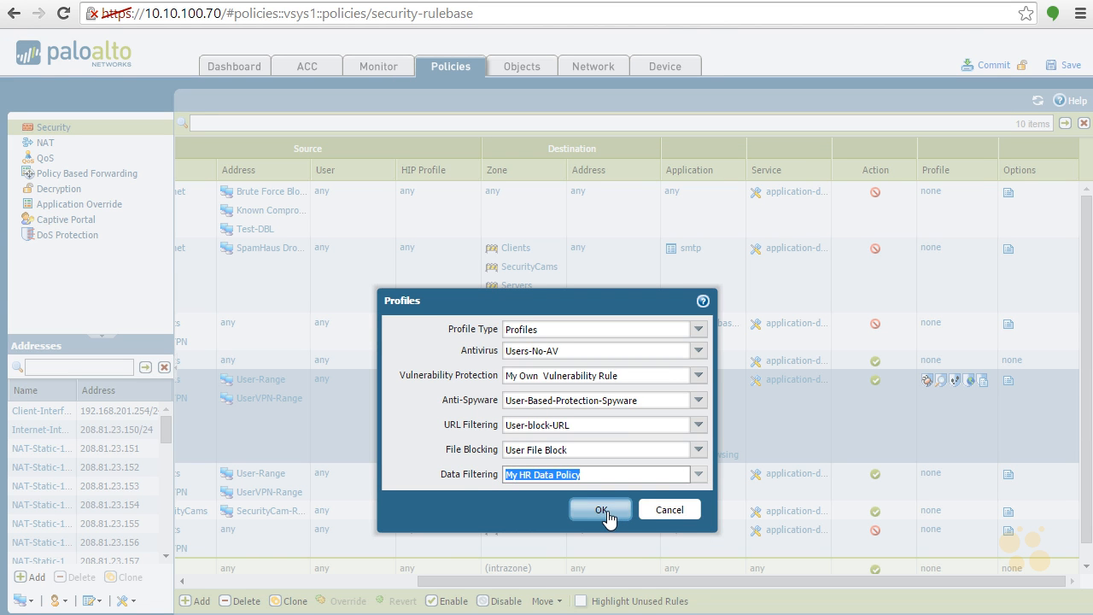
left_click(601, 510)
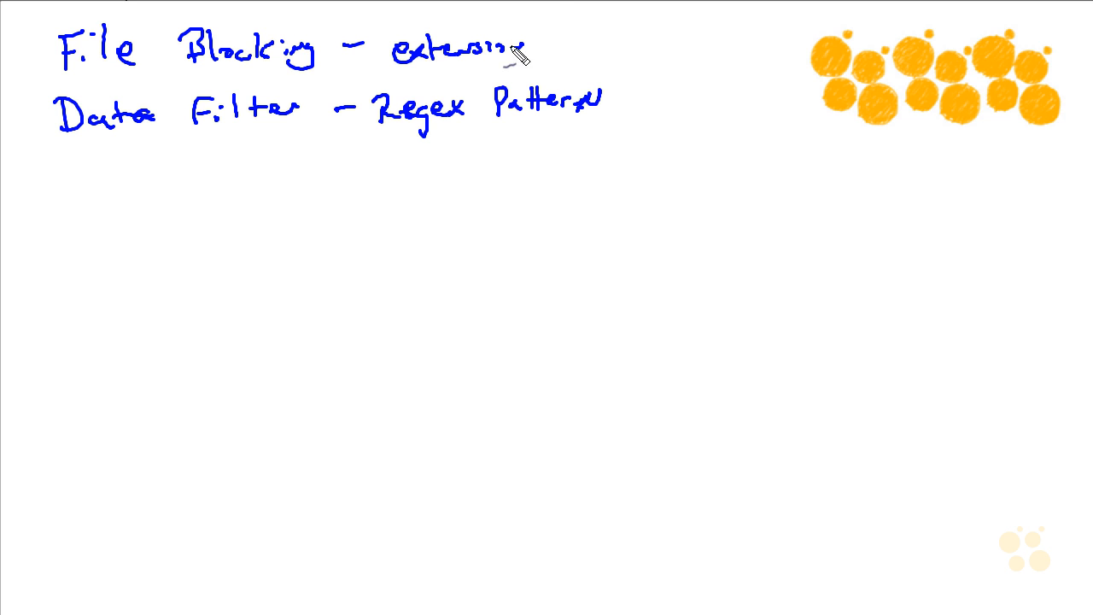
left_click_drag(510, 53, 527, 40)
mouse_move(219, 198)
left_mouse_down()
mouse_move(232, 220)
mouse_move(234, 196)
mouse_move(252, 218)
mouse_move(329, 198)
mouse_move(393, 213)
mouse_move(432, 188)
mouse_move(463, 228)
mouse_move(472, 207)
left_mouse_up()
mouse_move(258, 311)
left_mouse_down()
mouse_move(270, 297)
mouse_move(305, 313)
mouse_move(325, 299)
mouse_move(373, 310)
mouse_move(501, 279)
mouse_move(562, 284)
mouse_move(552, 325)
left_mouse_up()
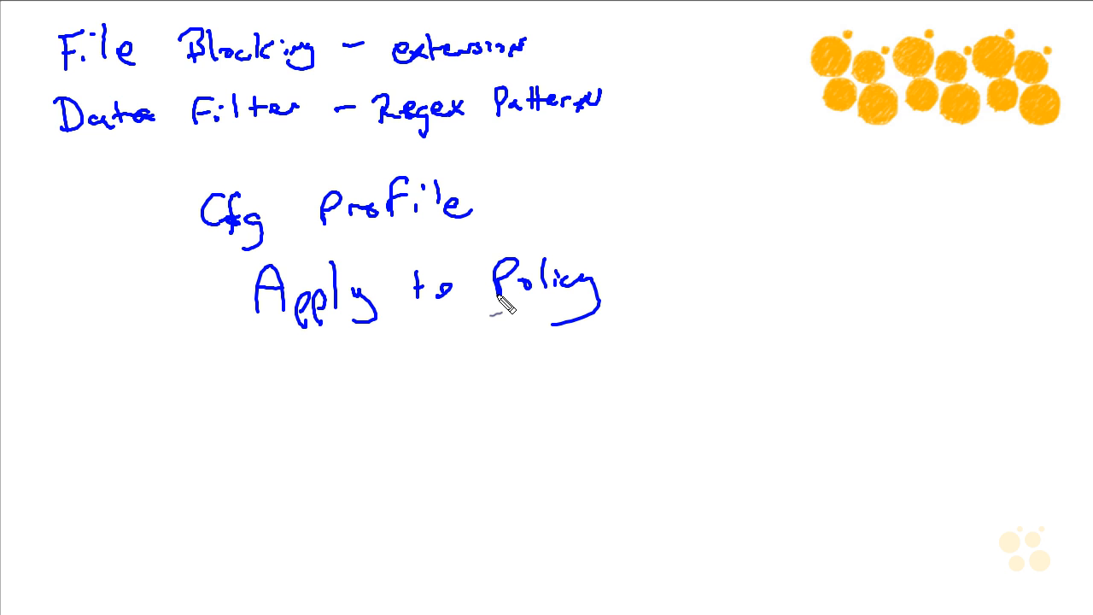